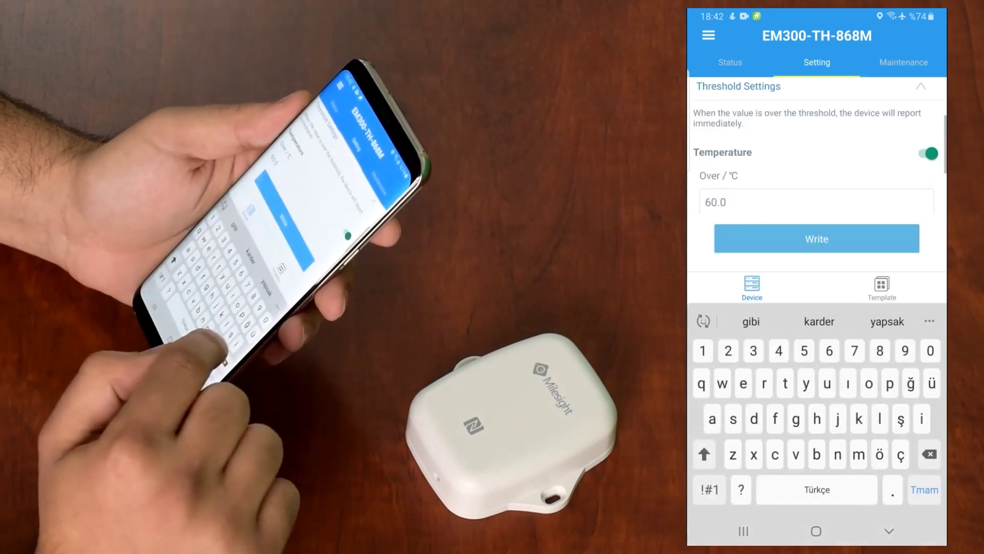
- Set the temperature threshold's Over value to 50 °C and write the settings to the EM300-TH sensor
{"action": "key", "text": "BackSpace"}
{"action": "key", "text": "BackSpace"}
{"action": "key", "text": "BackSpace"}
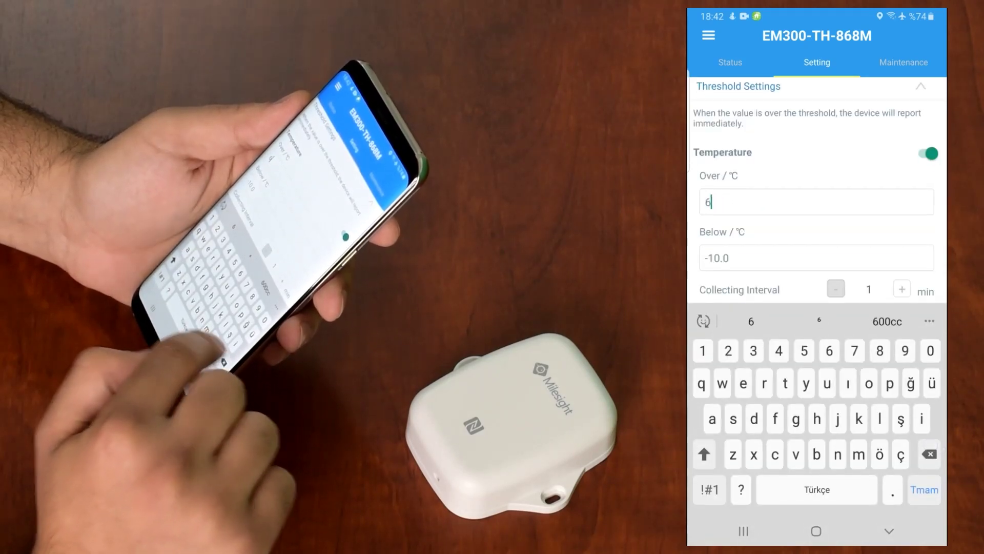
{"action": "type", "text": "i"}
{"action": "key", "text": "BackSpace"}
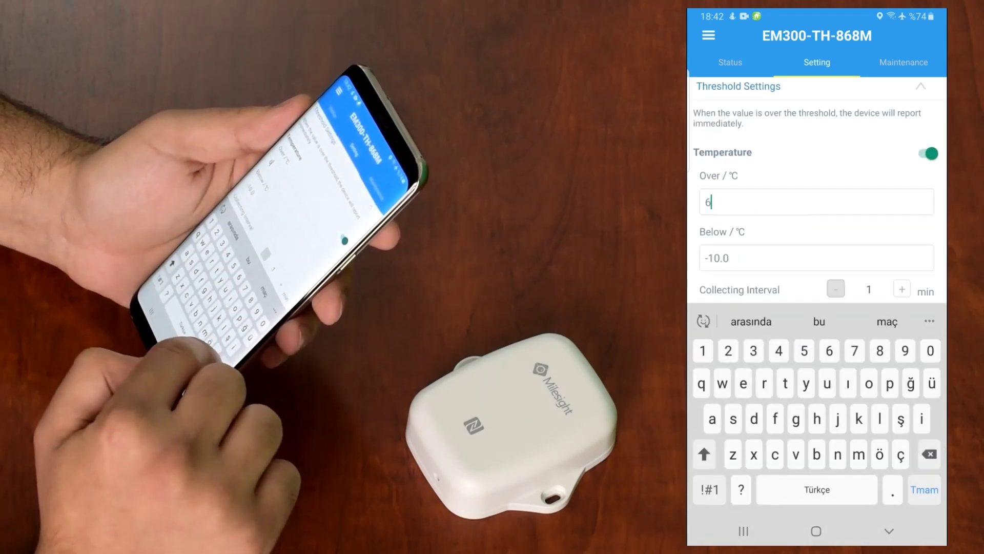
{"action": "key", "text": "BackSpace"}
{"action": "type", "text": "50"}
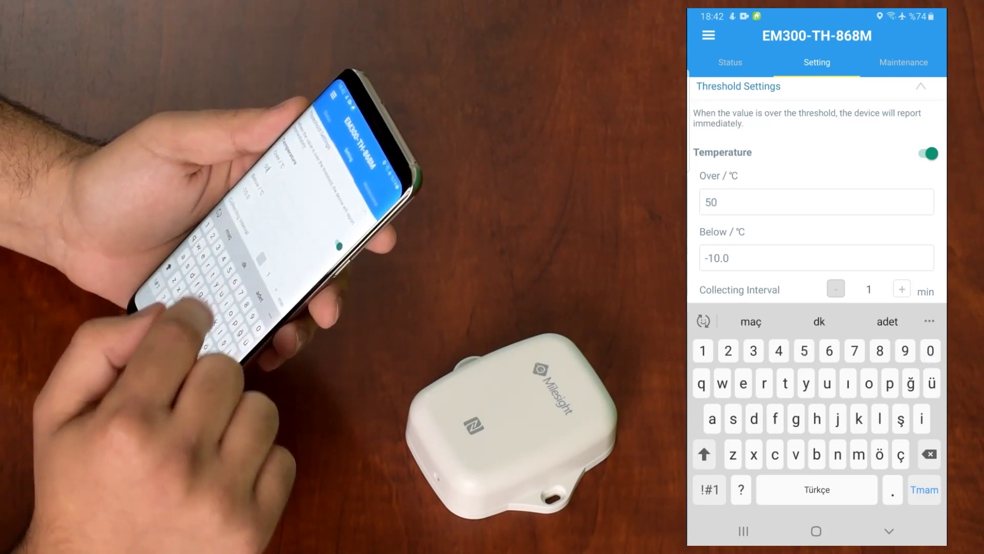
{"action": "left_click", "coordinate": [891, 528]}
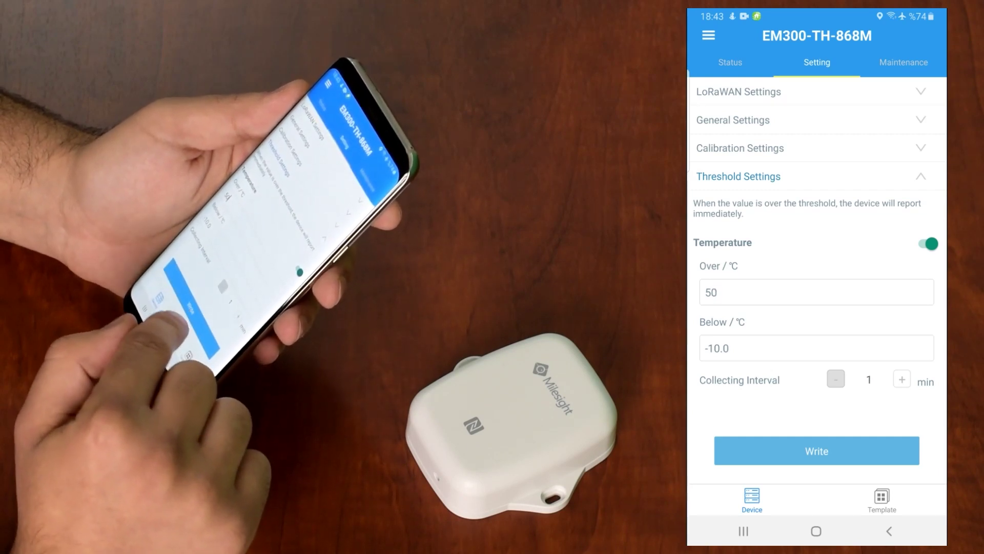
{"action": "left_click", "coordinate": [817, 450]}
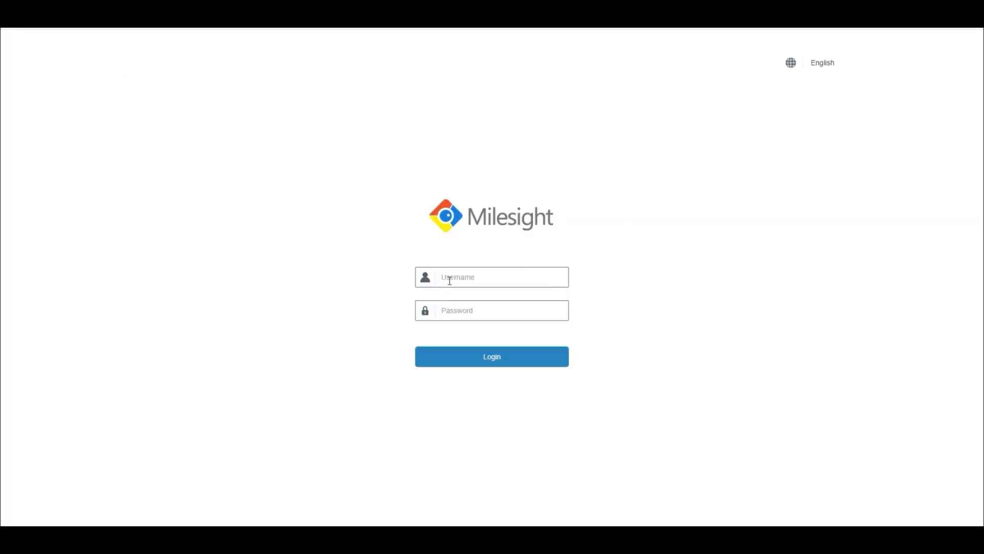
- Switch to the Milesight gateway web interface and log in as admin with the account password
{"action": "left_click", "coordinate": [457, 278]}
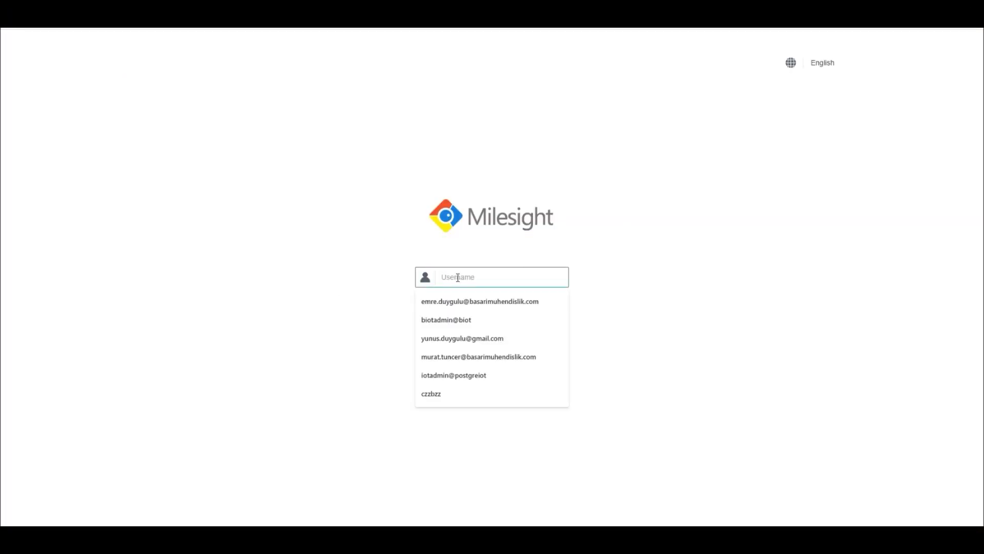
{"action": "type", "text": "admin"}
{"action": "key", "text": "Tab"}
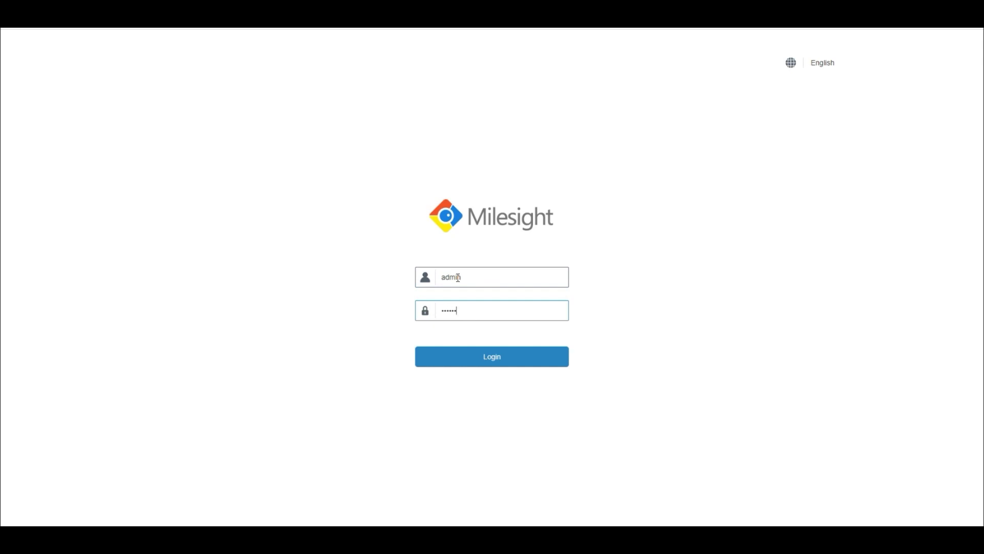
{"action": "left_click", "coordinate": [509, 359]}
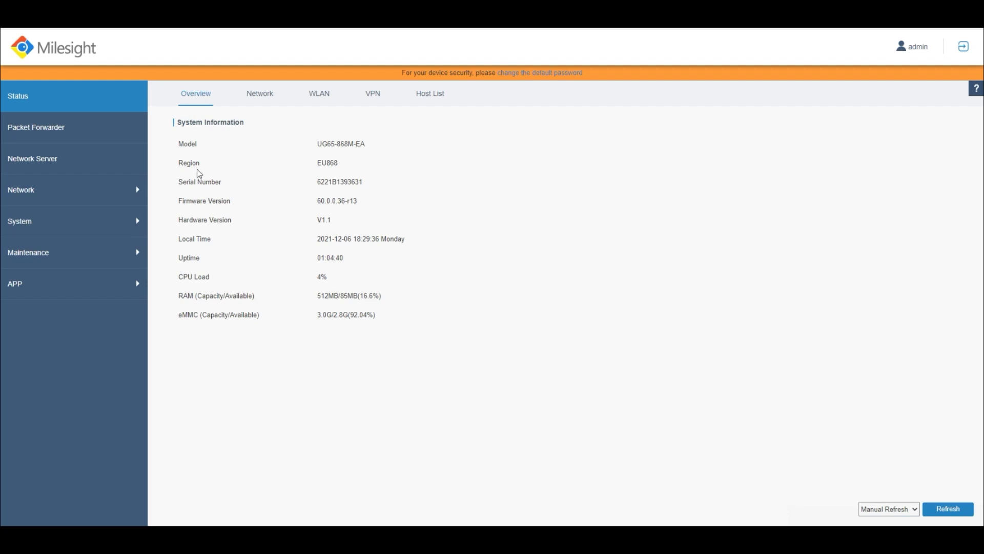
- Add a network server application named EM300TH-APP with the description em300th and save it
{"action": "left_click", "coordinate": [94, 173]}
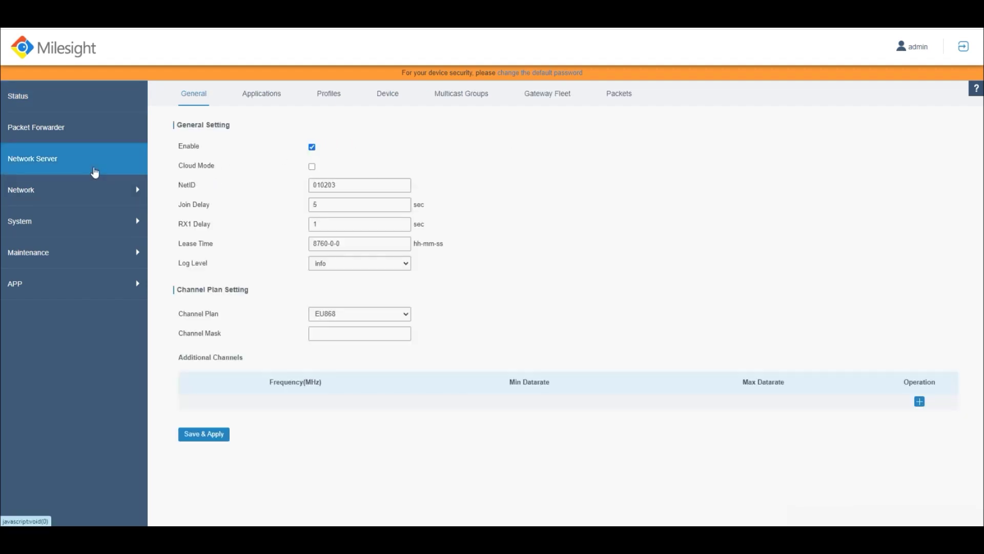
{"action": "left_click", "coordinate": [247, 100]}
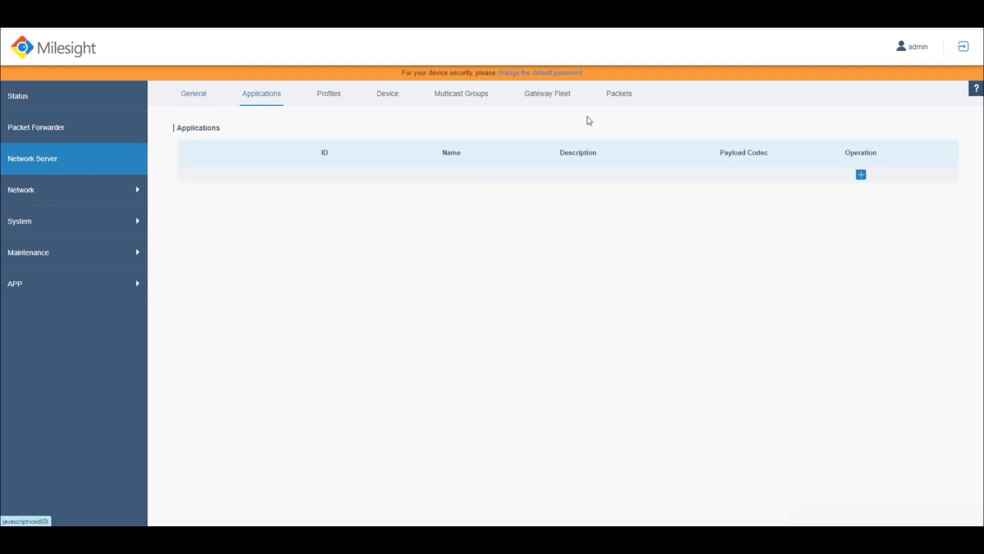
{"action": "left_click", "coordinate": [860, 174]}
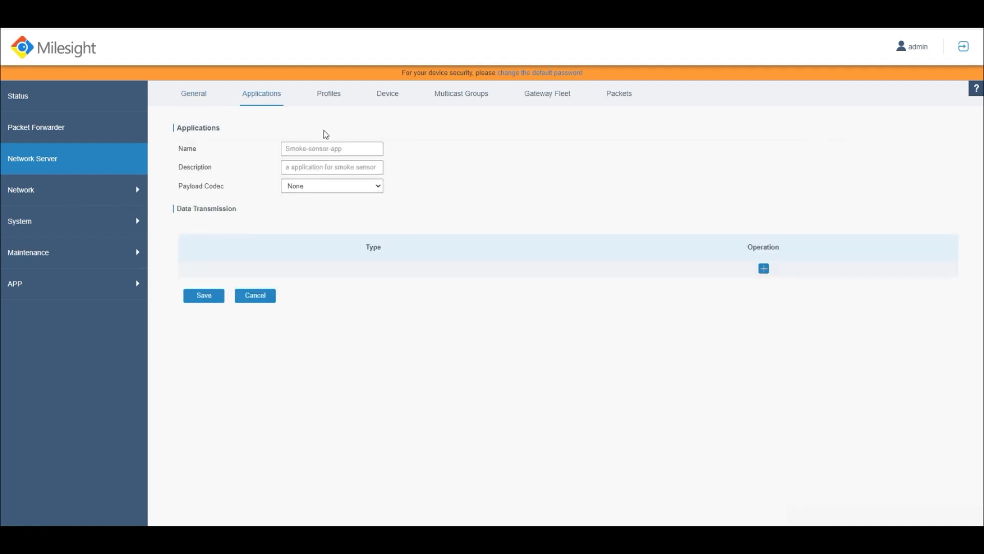
{"action": "type", "text": "EM300"}
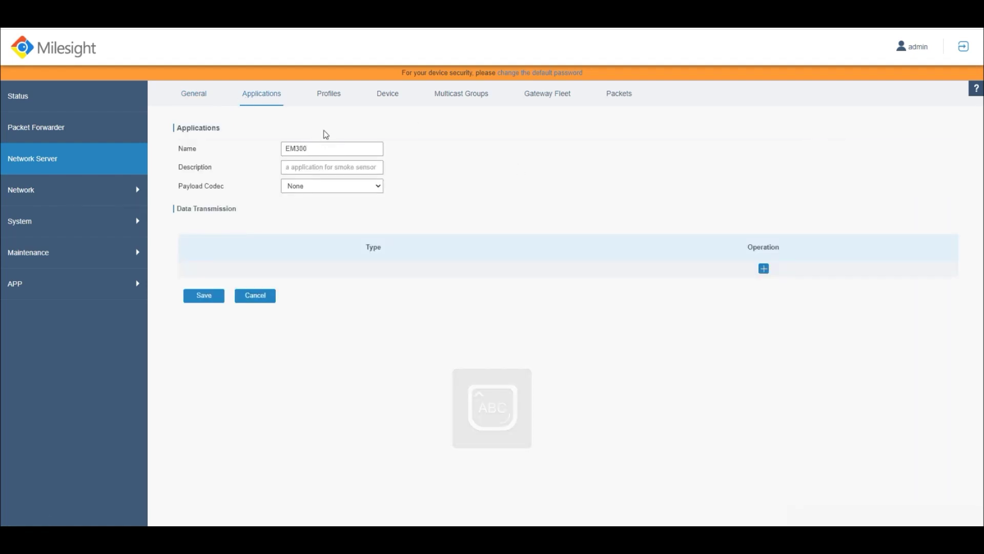
{"action": "type", "text": "TH-APP"}
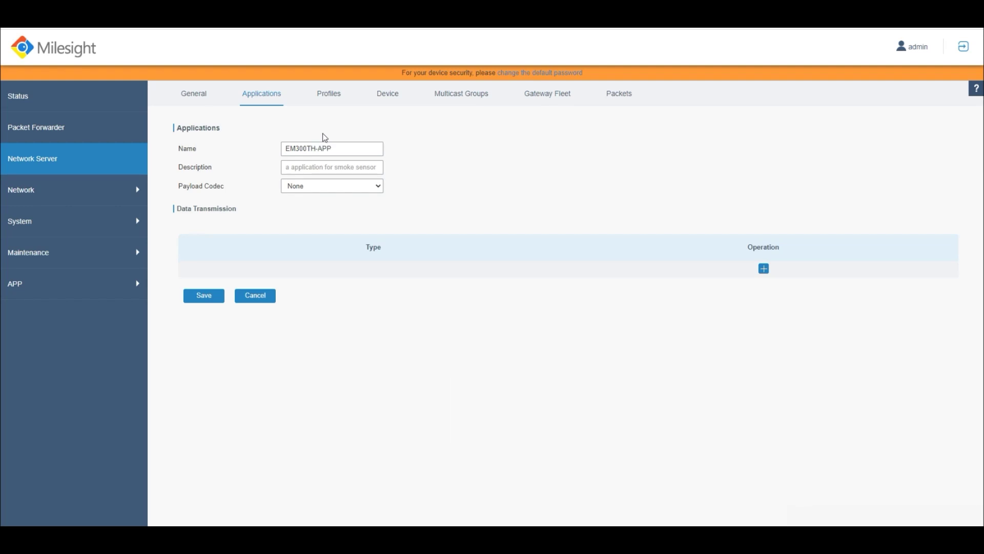
{"action": "left_click", "coordinate": [320, 168]}
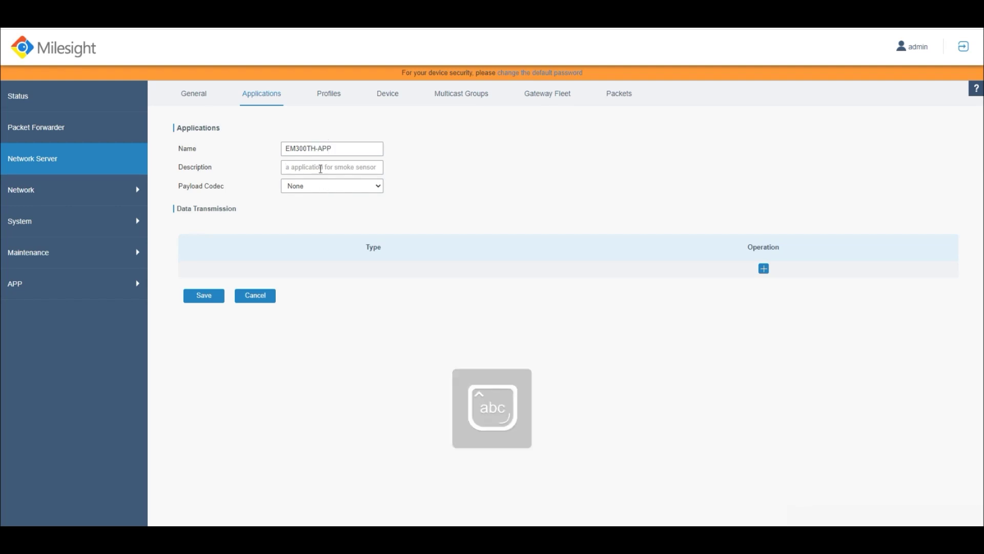
{"action": "type", "text": "em300th"}
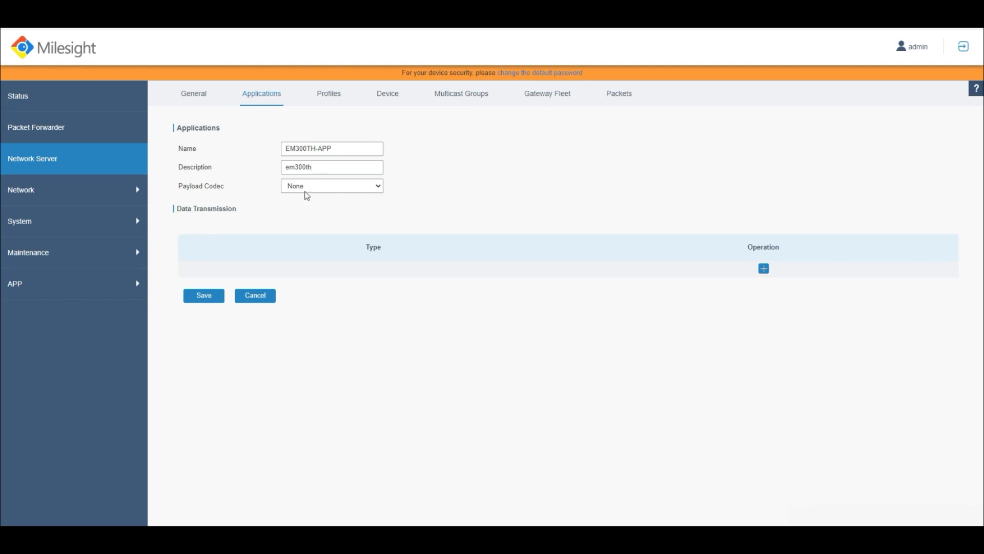
{"action": "left_click", "coordinate": [221, 296]}
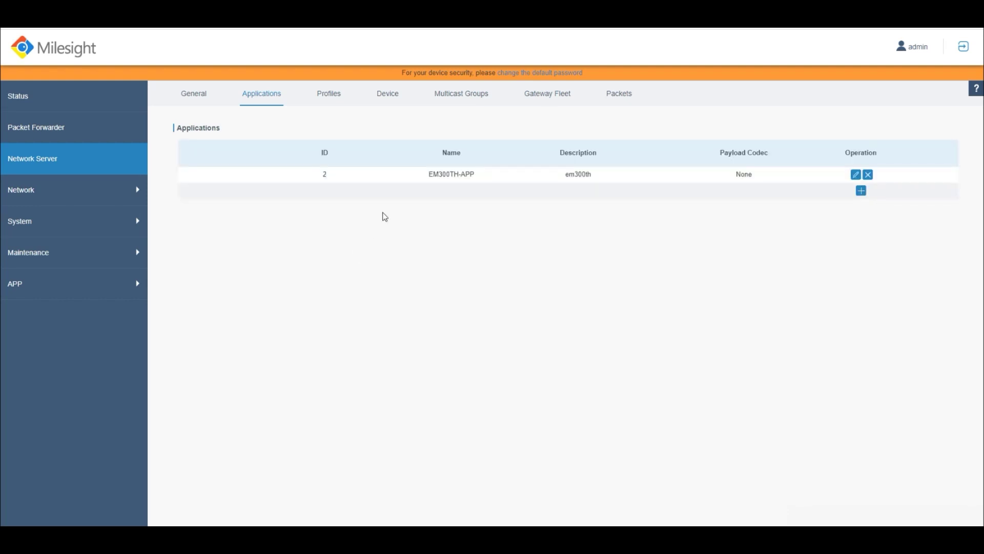
- Add a device profile named EM300TH-PROFILE with the default settings and save it
{"action": "left_click", "coordinate": [333, 96]}
{"action": "left_click", "coordinate": [848, 176]}
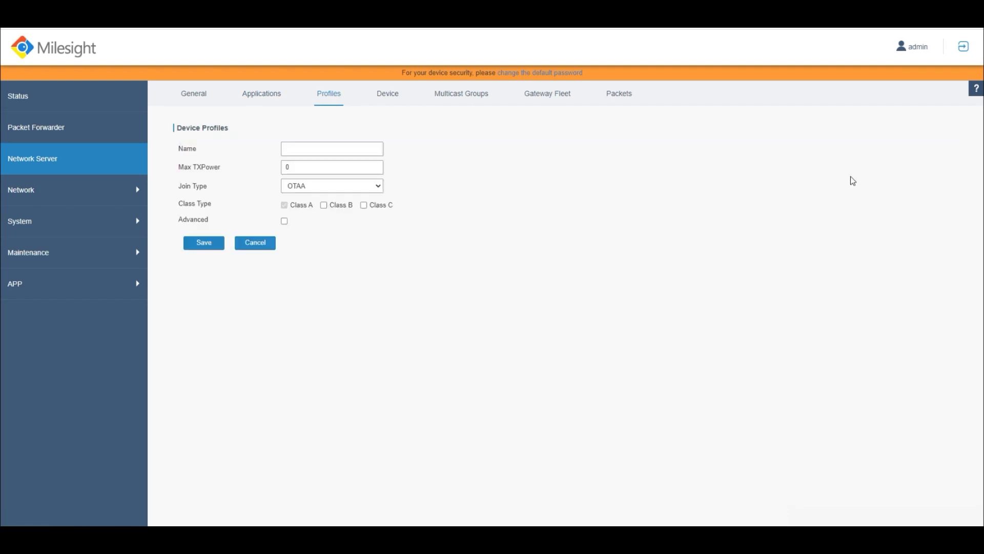
{"action": "left_click", "coordinate": [347, 148]}
{"action": "type", "text": "e"}
{"action": "key", "text": "Caps_Lock"}
{"action": "key", "text": "BackSpace"}
{"action": "type", "text": "EM300TH-PROFILE"}
{"action": "left_click", "coordinate": [191, 246]}
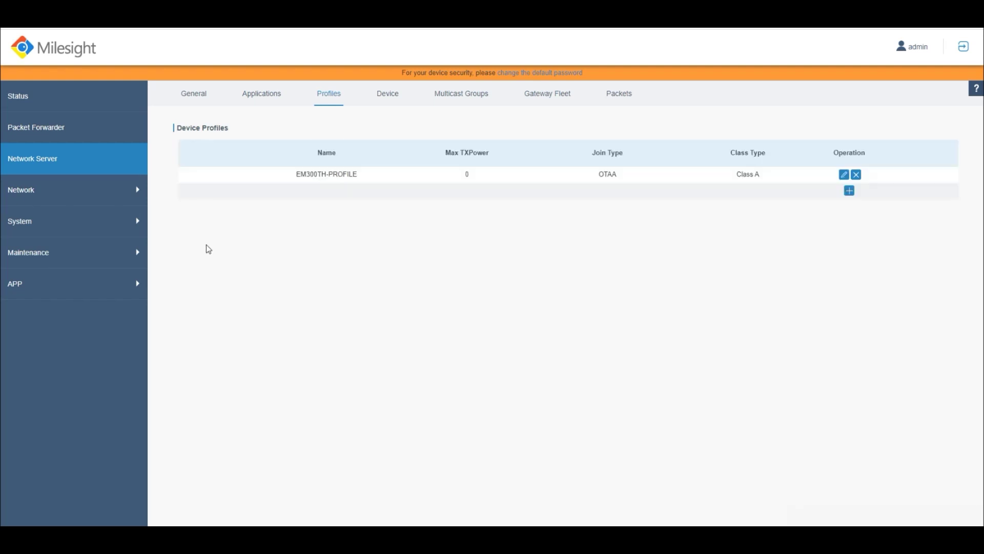
- Start a new device named EM300TH-01, described as temperature humidity, with EM300TH-PROFILE as profile and EM300TH-APP as application
{"action": "left_click", "coordinate": [385, 99]}
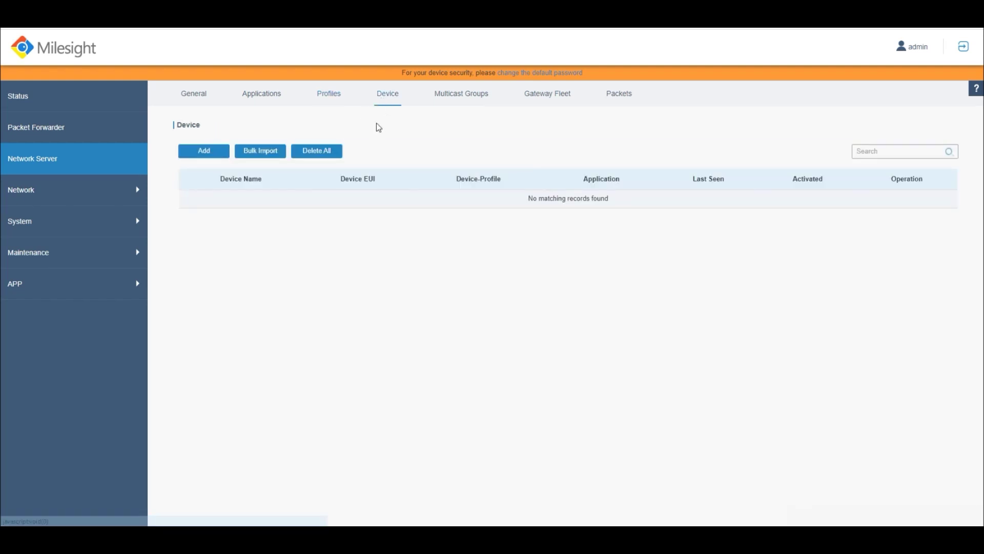
{"action": "left_click", "coordinate": [211, 156]}
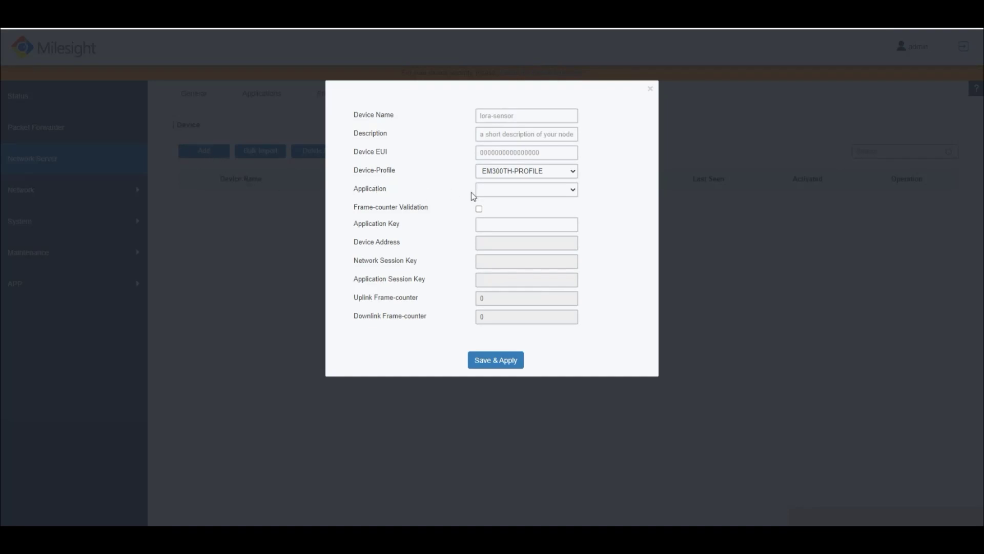
{"action": "left_click", "coordinate": [487, 189]}
{"action": "left_click", "coordinate": [489, 200]}
{"action": "left_click", "coordinate": [503, 174]}
{"action": "left_click", "coordinate": [509, 183]}
{"action": "left_click", "coordinate": [500, 114]}
{"action": "type", "text": "EM300TH-01"}
{"action": "left_click", "coordinate": [511, 134]}
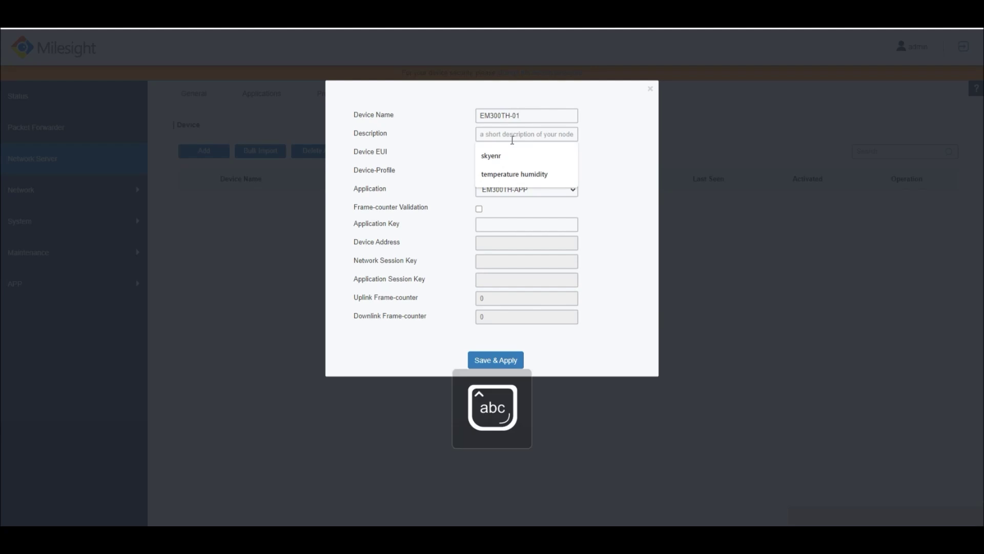
{"action": "type", "text": "temperature humidity"}
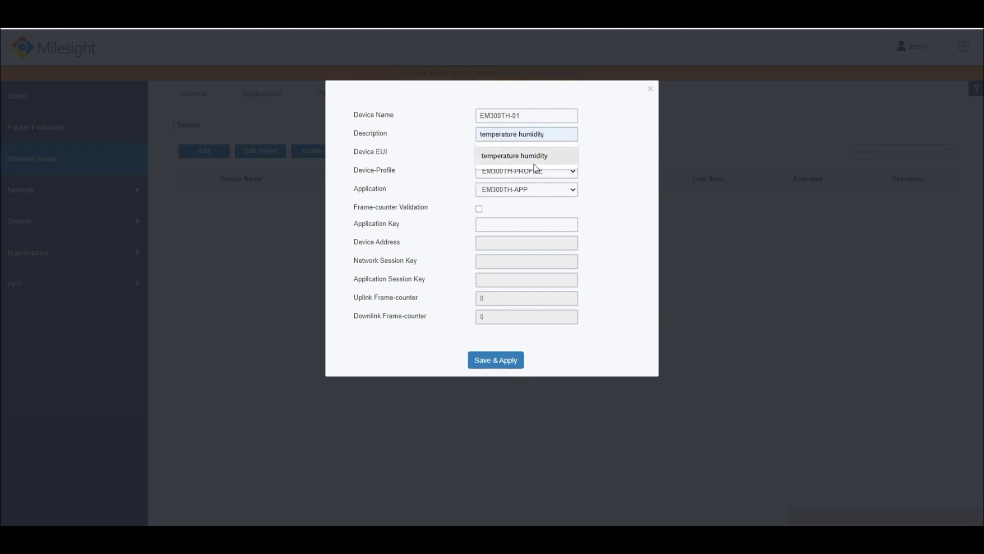
{"action": "left_click", "coordinate": [528, 162]}
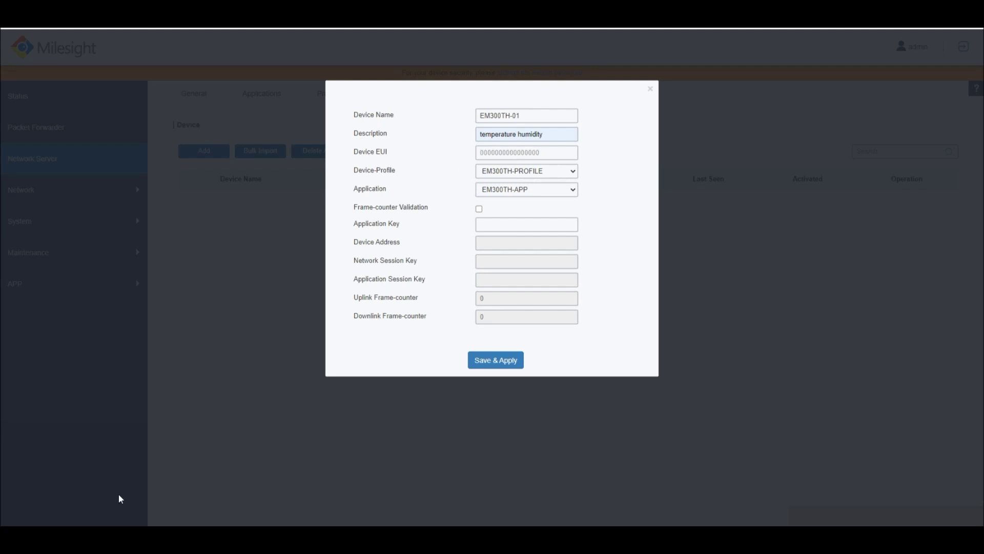
- Copy the device EUI from the text file into the new device's Device EUI field
{"action": "key", "text": "alt+Tab"}
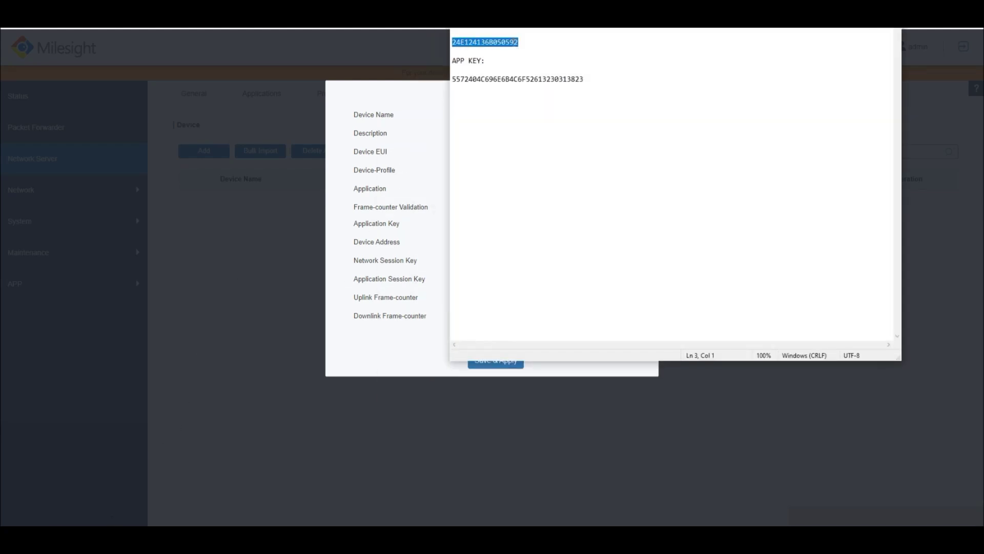
{"action": "right_click", "coordinate": [513, 42]}
{"action": "left_click", "coordinate": [542, 80]}
{"action": "left_click", "coordinate": [411, 148]}
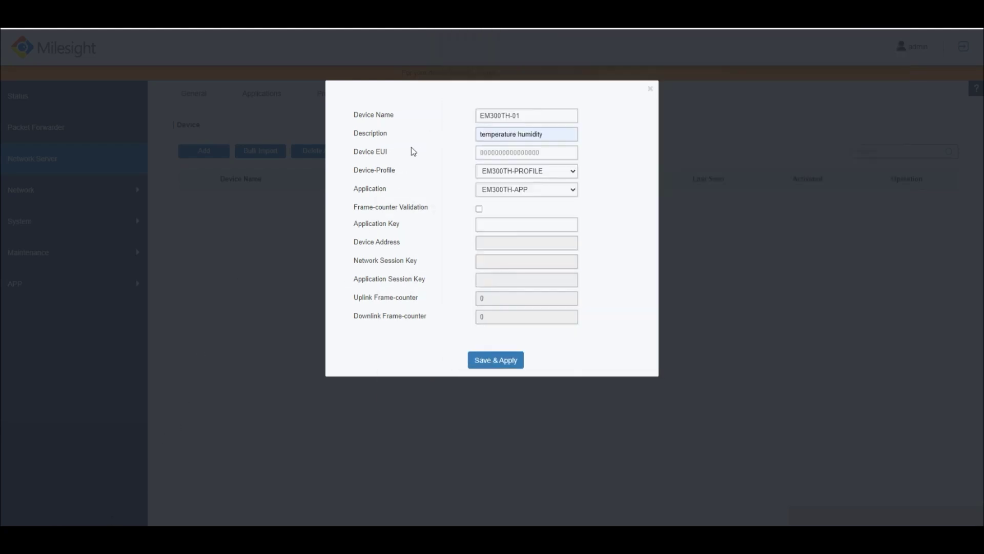
{"action": "key", "text": "ctrl+v"}
- Copy the app key from the text file into the Application Key field, and save and apply the new device
{"action": "mouse_move", "coordinate": [98, 533]}
{"action": "left_click", "coordinate": [98, 492]}
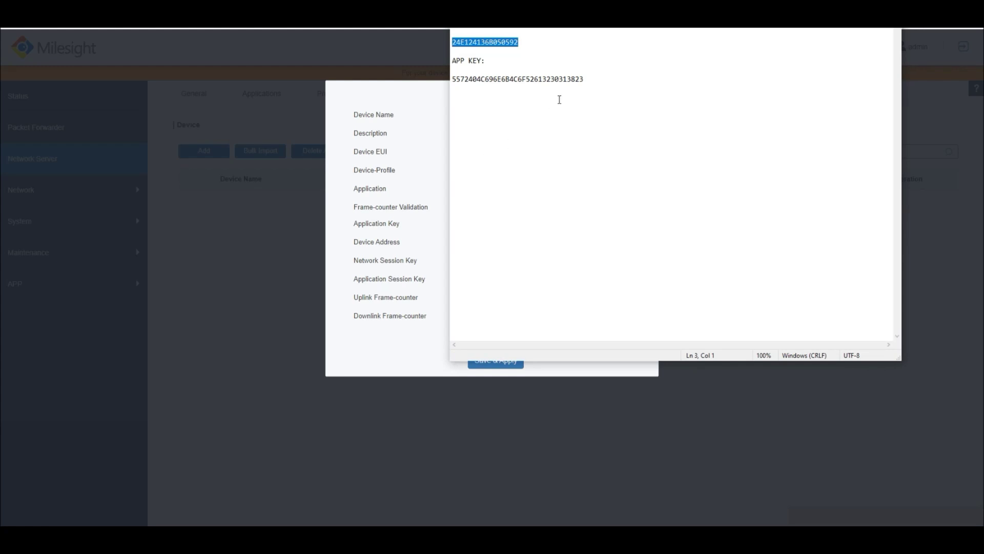
{"action": "left_click_drag", "start_coordinate": [584, 81], "coordinate": [454, 79]}
{"action": "right_click", "coordinate": [456, 79]}
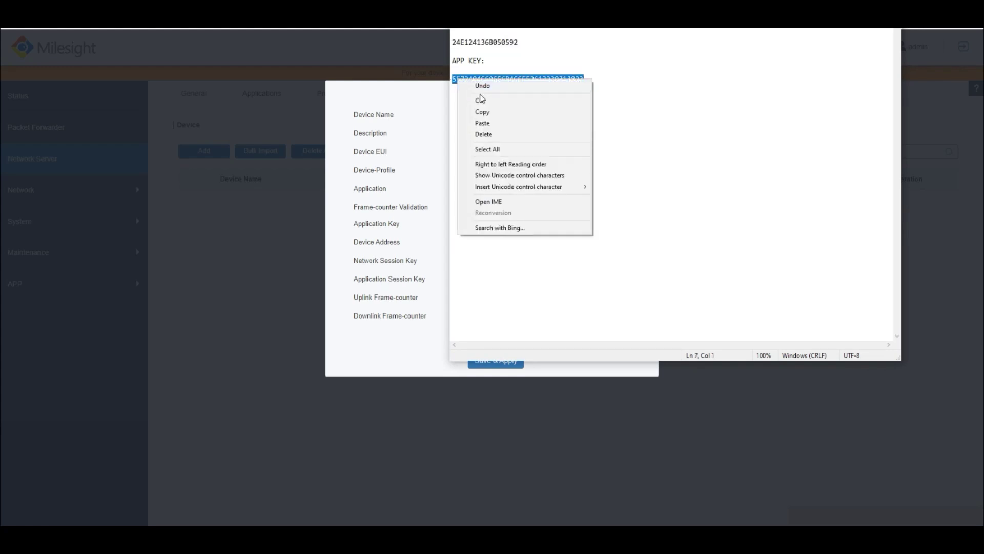
{"action": "left_click", "coordinate": [488, 111]}
{"action": "left_click", "coordinate": [435, 138]}
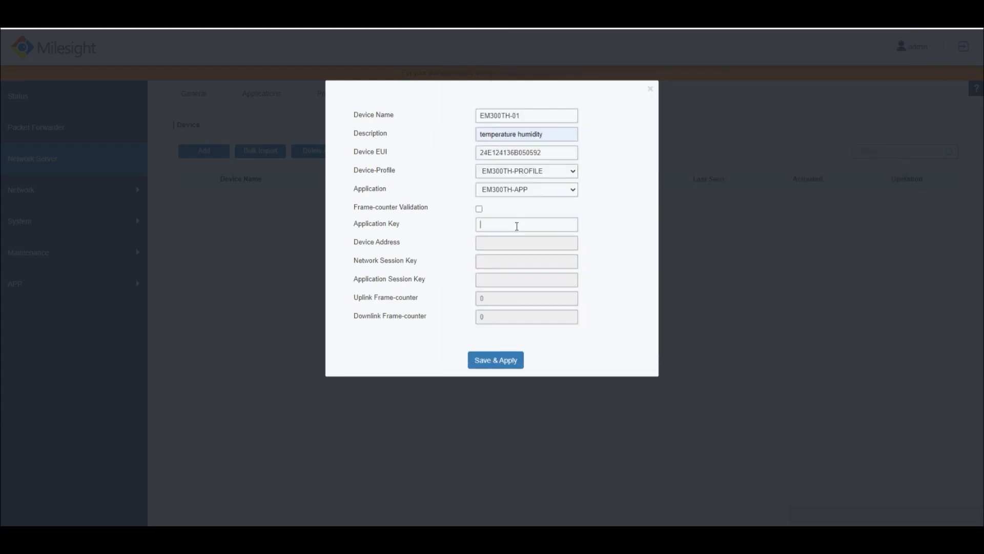
{"action": "key", "text": "ctrl+v"}
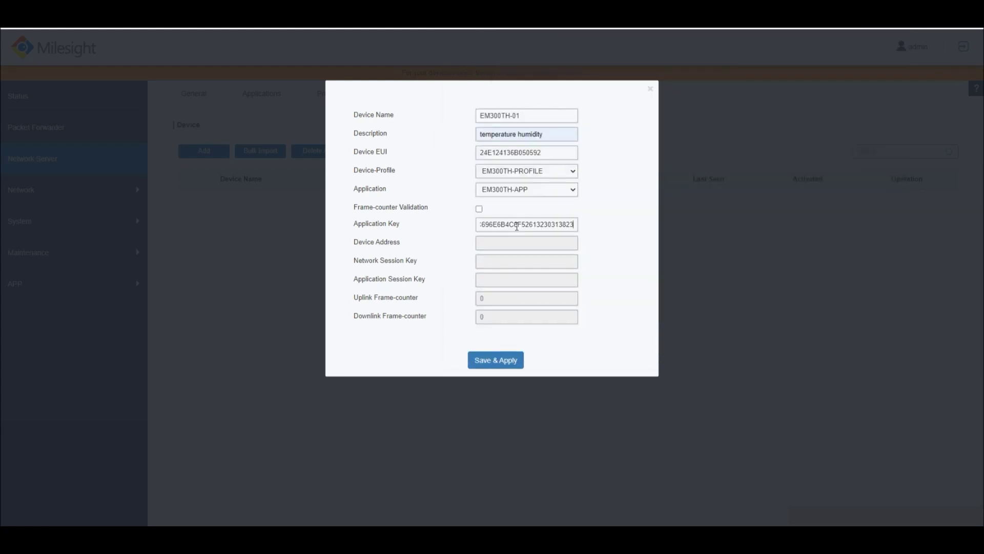
{"action": "left_click", "coordinate": [510, 359]}
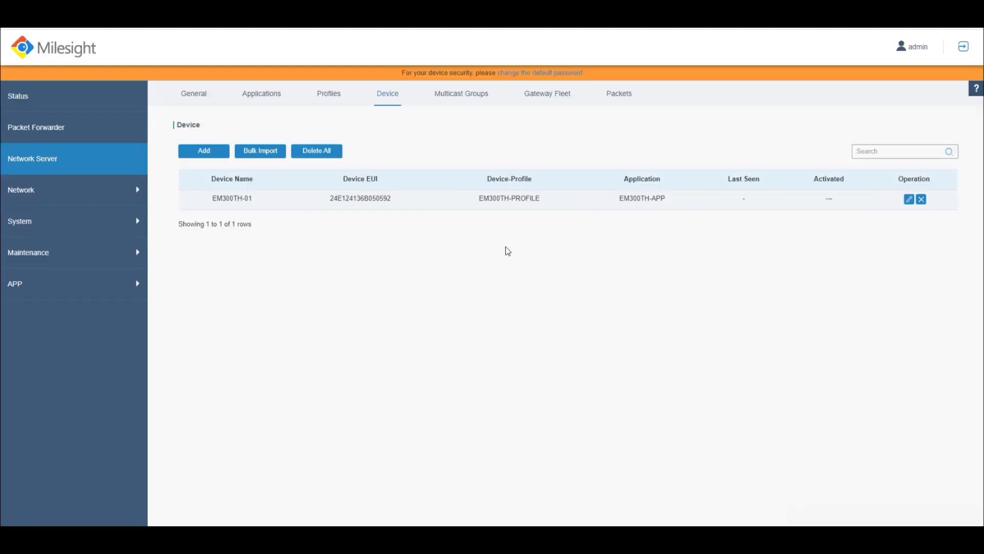
- Refresh the device list and examine the packet details of the sensor's most recent UpCnf packet, including its payload
{"action": "key", "text": "F5"}
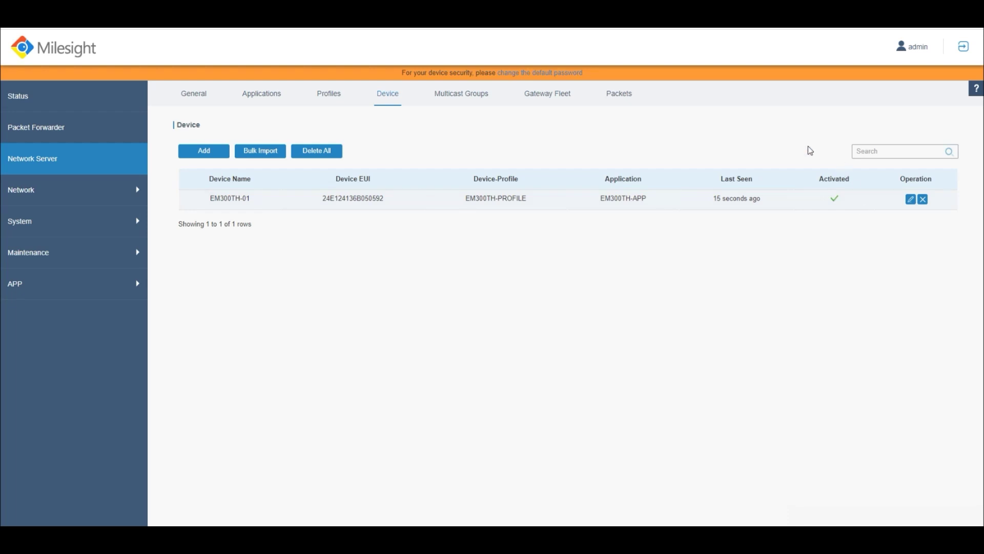
{"action": "left_click", "coordinate": [612, 96]}
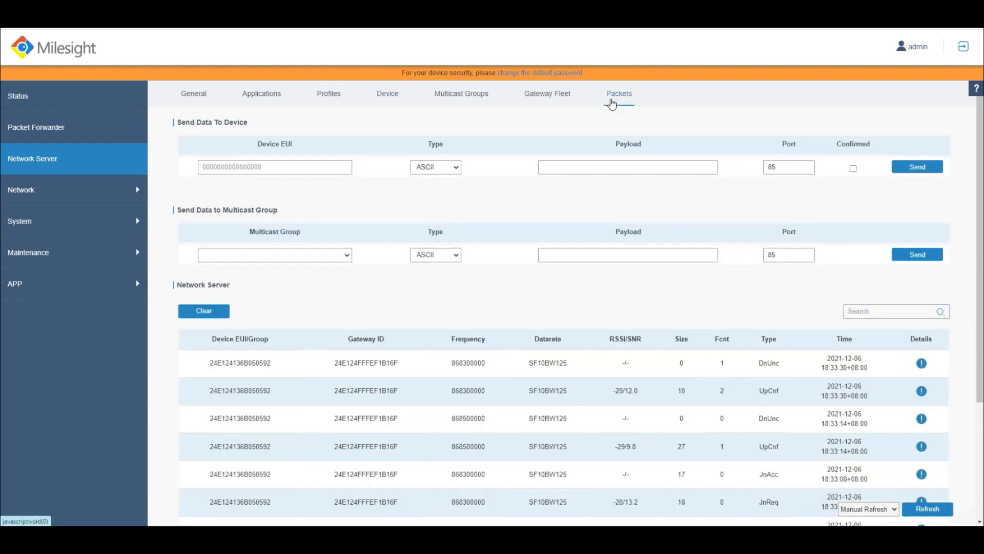
{"action": "scroll", "coordinate": [920, 354], "scroll_direction": "down", "scroll_amount": 1}
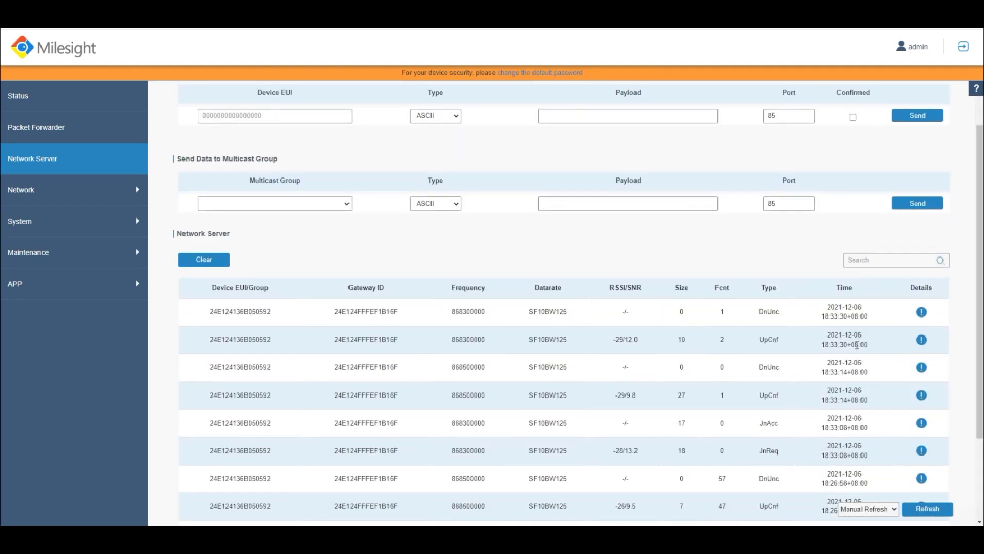
{"action": "left_click", "coordinate": [917, 340]}
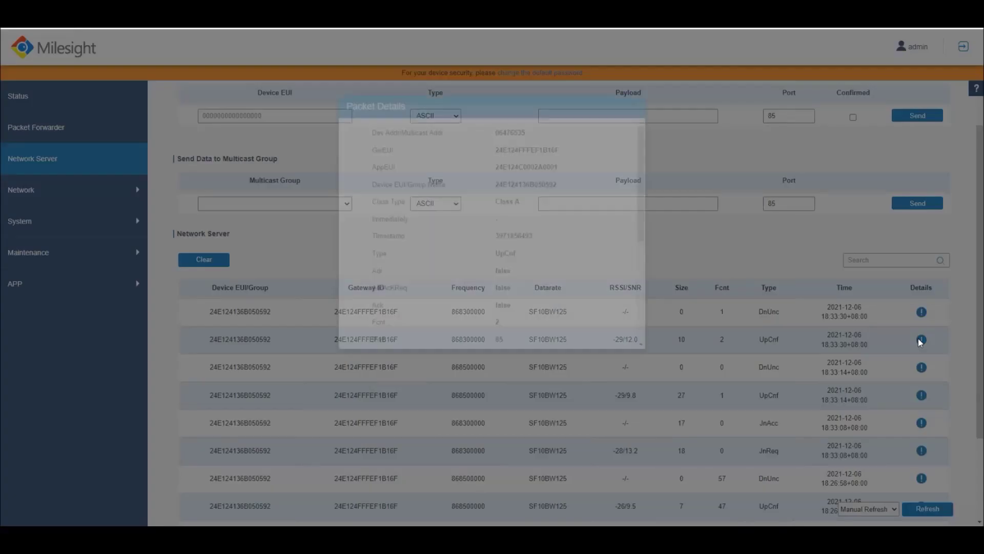
{"action": "scroll", "coordinate": [547, 292], "scroll_direction": "down", "scroll_amount": 8}
{"action": "scroll", "coordinate": [548, 294], "scroll_direction": "up", "scroll_amount": 10}
{"action": "scroll", "coordinate": [548, 293], "scroll_direction": "down", "scroll_amount": 5}
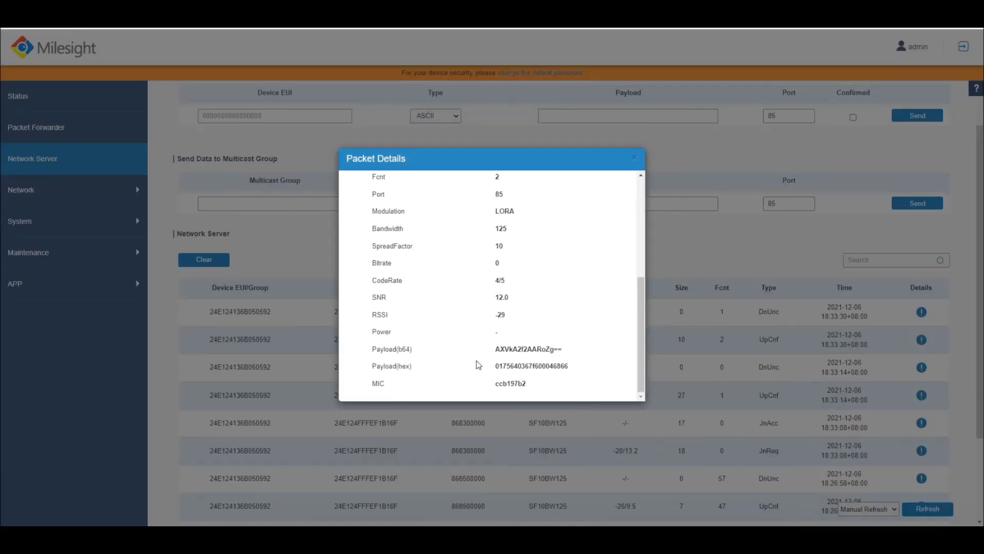
- Close the packet details and launch Node-RED from the gateway's applications
{"action": "left_click", "coordinate": [634, 158]}
{"action": "left_click", "coordinate": [105, 287]}
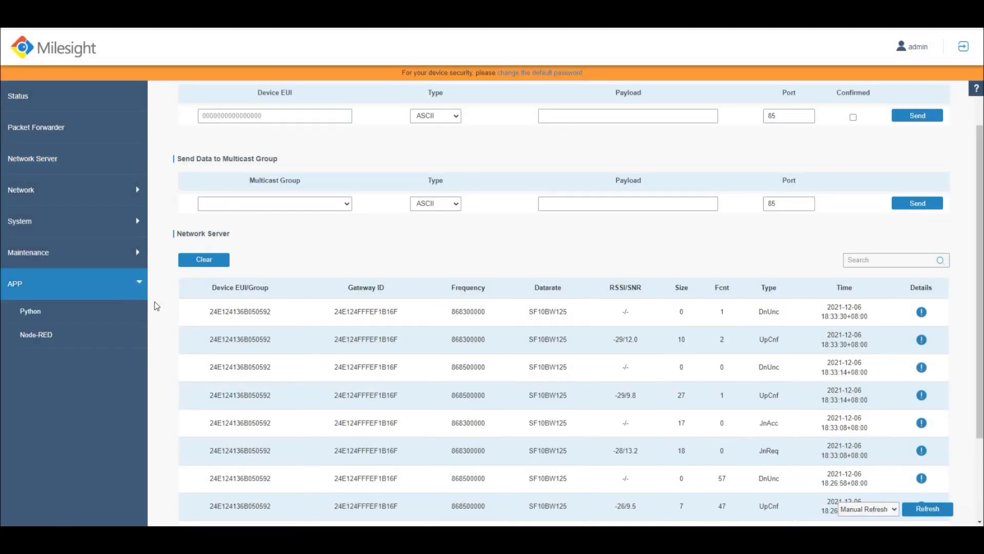
{"action": "left_click", "coordinate": [93, 337]}
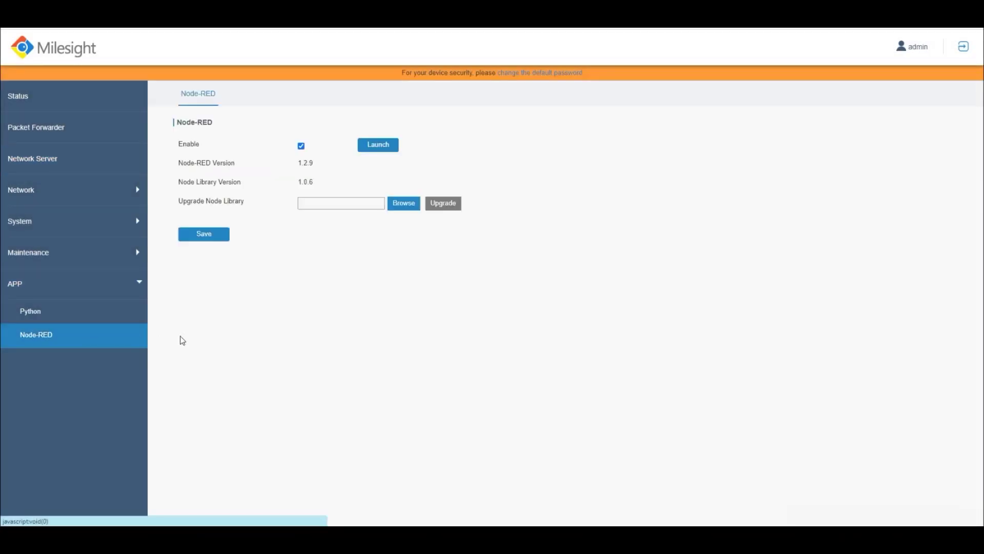
{"action": "left_click", "coordinate": [378, 145]}
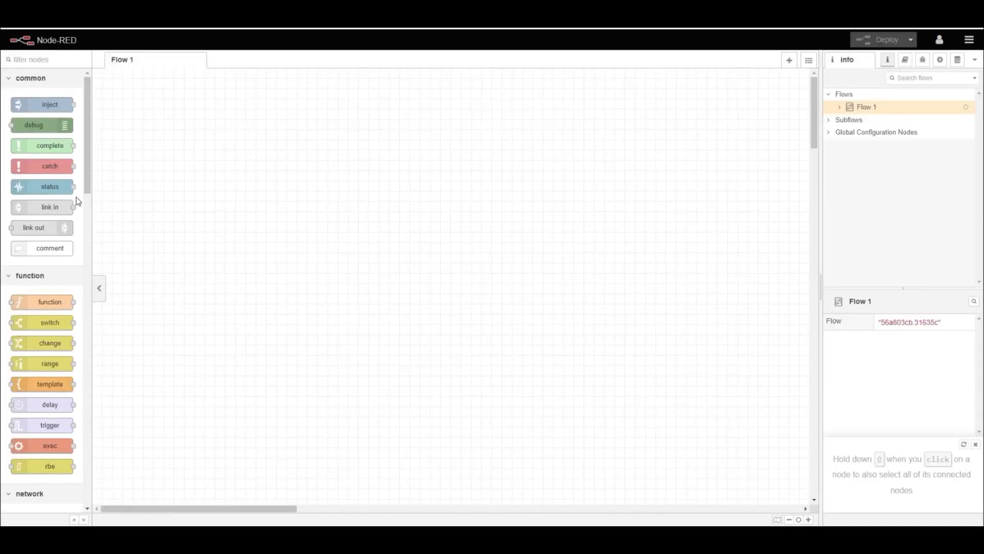
- Add a LoRa Input node and a Device Filter node to Flow 1 and wire the input to the filter
{"action": "scroll", "coordinate": [73, 224], "scroll_direction": "down", "scroll_amount": 15}
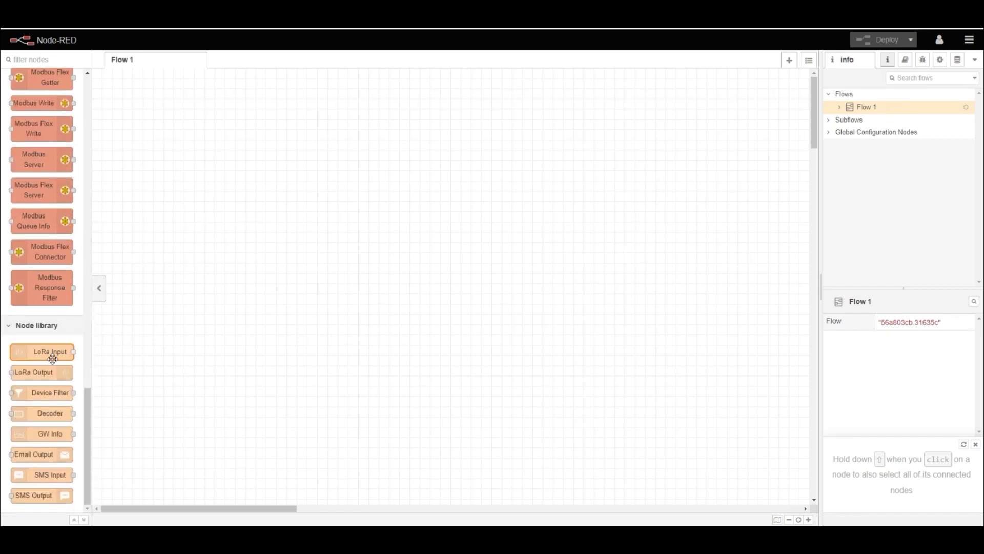
{"action": "left_click_drag", "start_coordinate": [48, 351], "coordinate": [235, 168]}
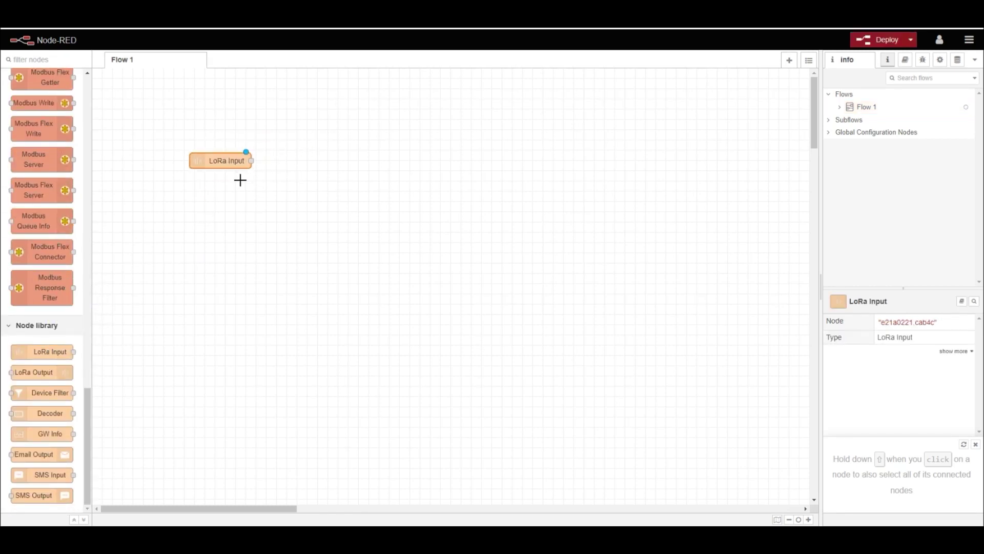
{"action": "left_click_drag", "start_coordinate": [40, 391], "coordinate": [312, 158]}
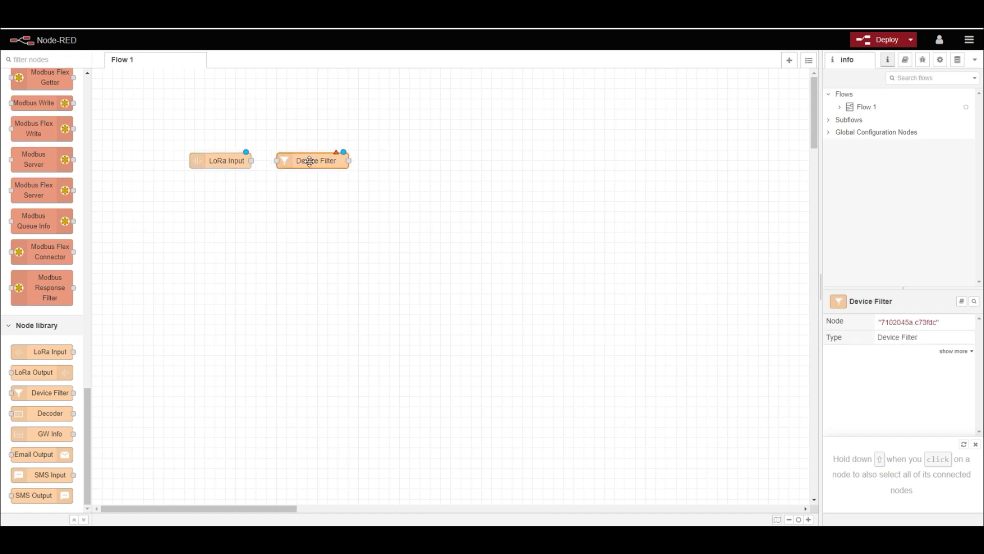
{"action": "left_click_drag", "start_coordinate": [253, 163], "coordinate": [277, 160]}
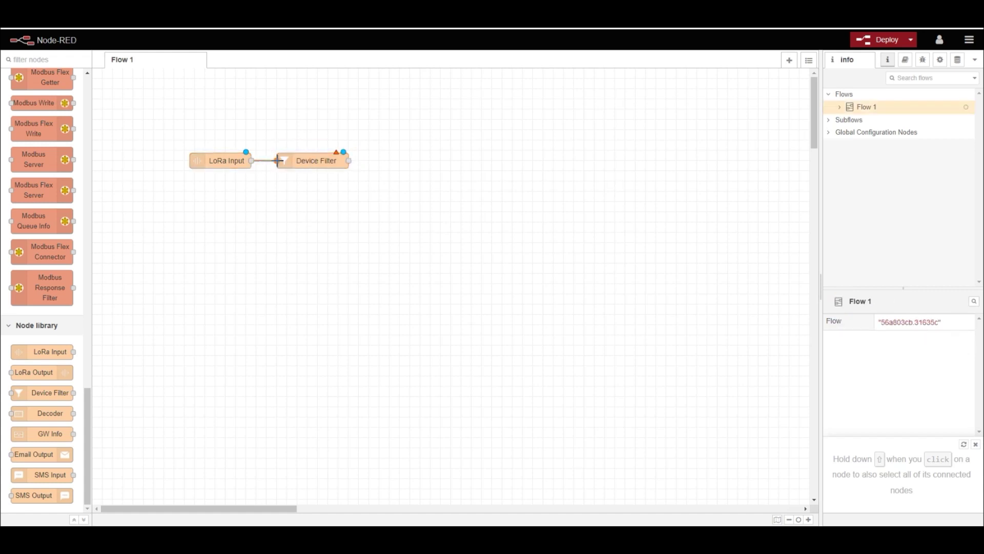
- Copy the device EUI from the text file into the Device Filter node's Device EUI and save the node
{"action": "double_click", "coordinate": [329, 163]}
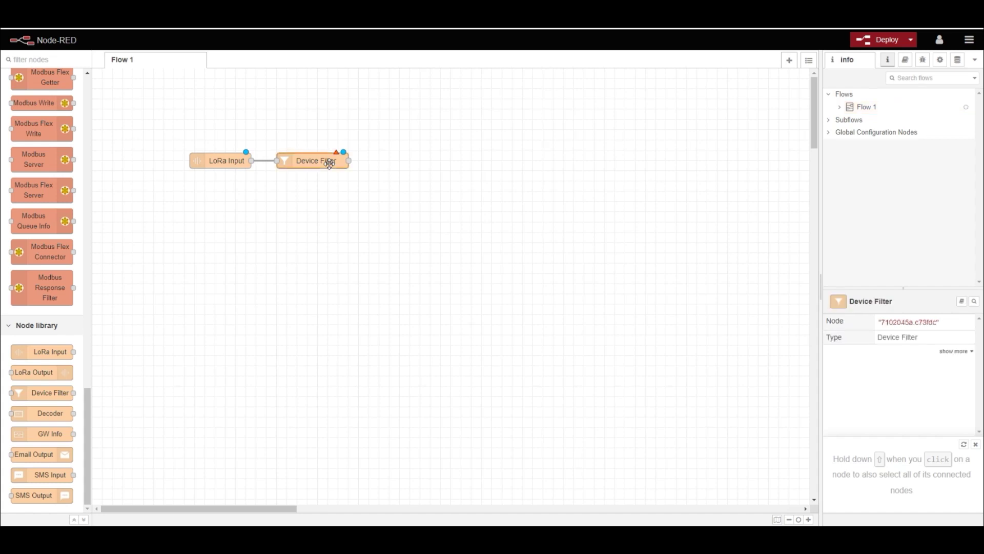
{"action": "key", "text": "alt+Tab"}
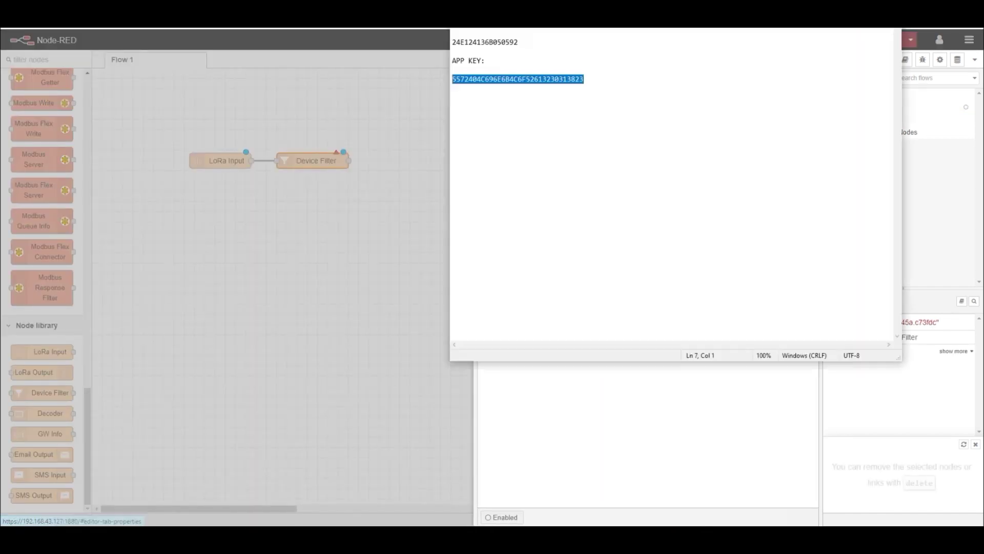
{"action": "left_click_drag", "start_coordinate": [519, 46], "coordinate": [459, 37]}
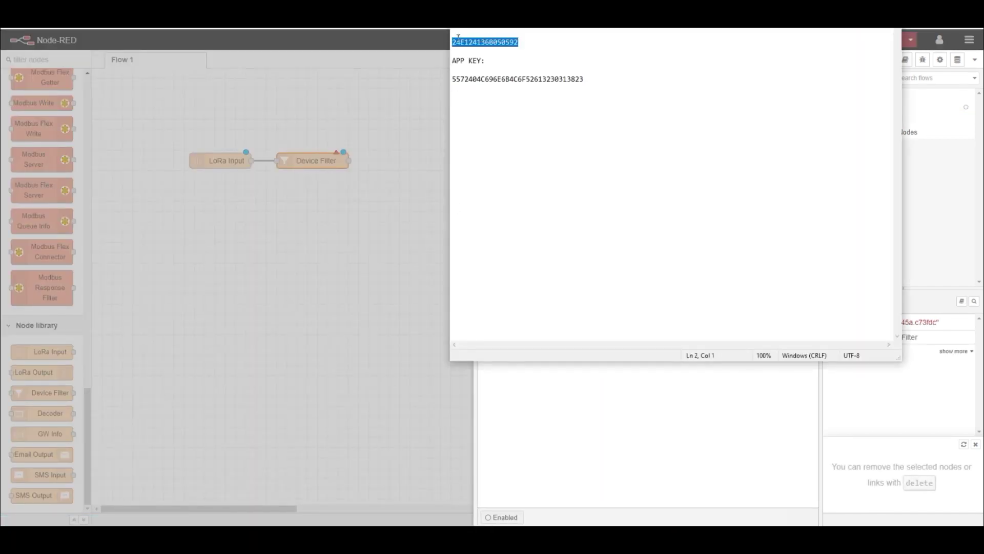
{"action": "right_click", "coordinate": [453, 41]}
{"action": "left_click", "coordinate": [472, 73]}
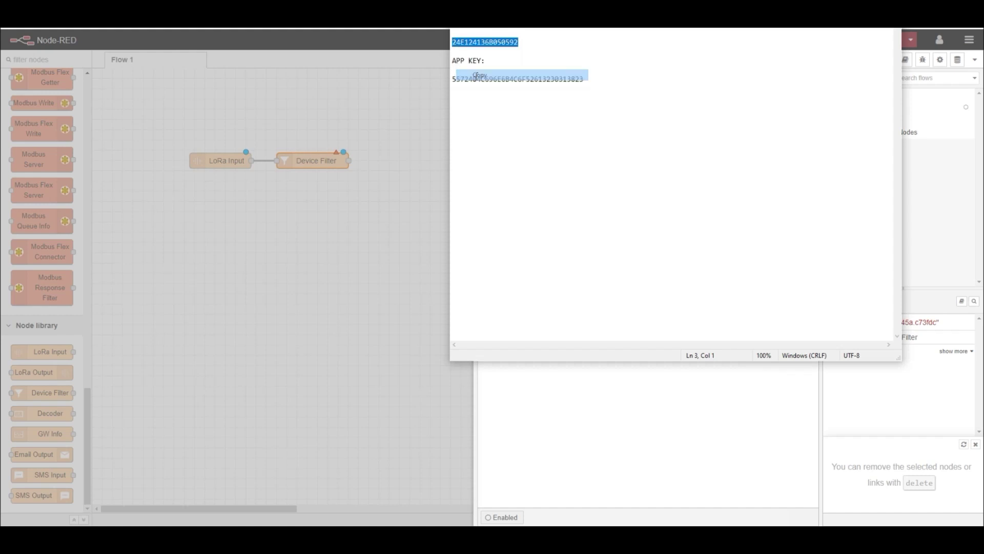
{"action": "left_click", "coordinate": [521, 396]}
{"action": "left_click", "coordinate": [562, 156]}
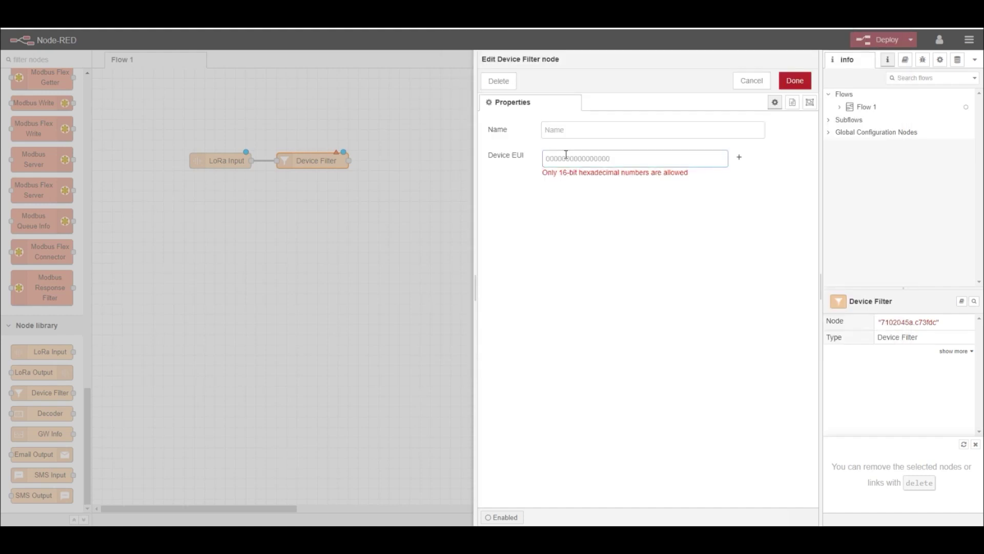
{"action": "key", "text": "ctrl+v"}
{"action": "left_click", "coordinate": [794, 80]}
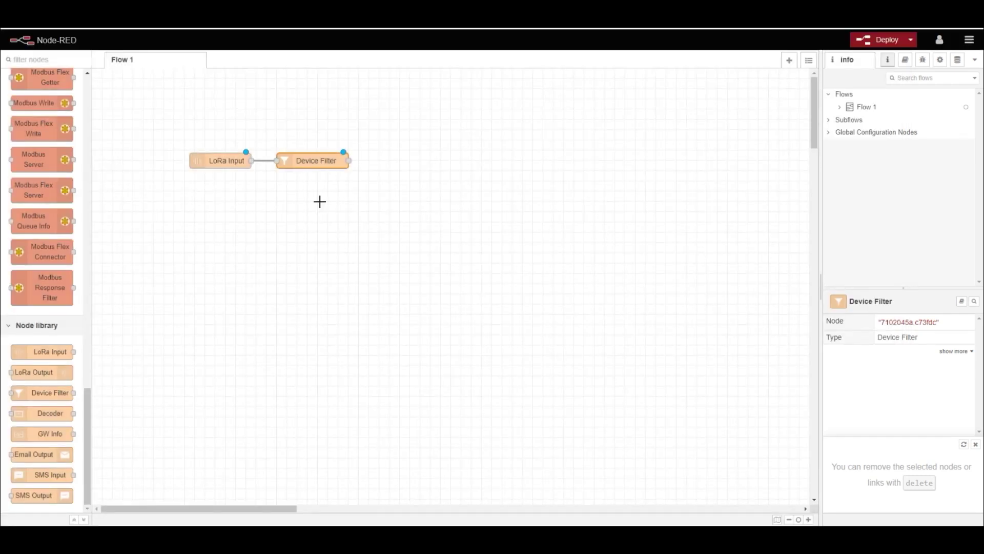
- Add a Decoder node wired after the Device Filter and set its device type to EM300 Series
{"action": "left_click_drag", "start_coordinate": [49, 412], "coordinate": [429, 158]}
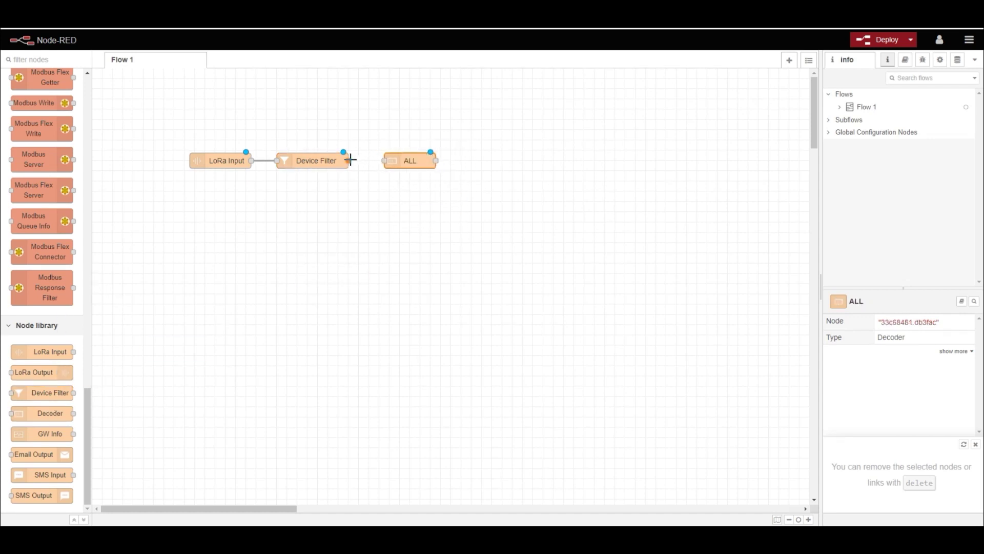
{"action": "left_click_drag", "start_coordinate": [351, 160], "coordinate": [385, 160]}
{"action": "left_click", "coordinate": [415, 161]}
{"action": "double_click", "coordinate": [417, 161]}
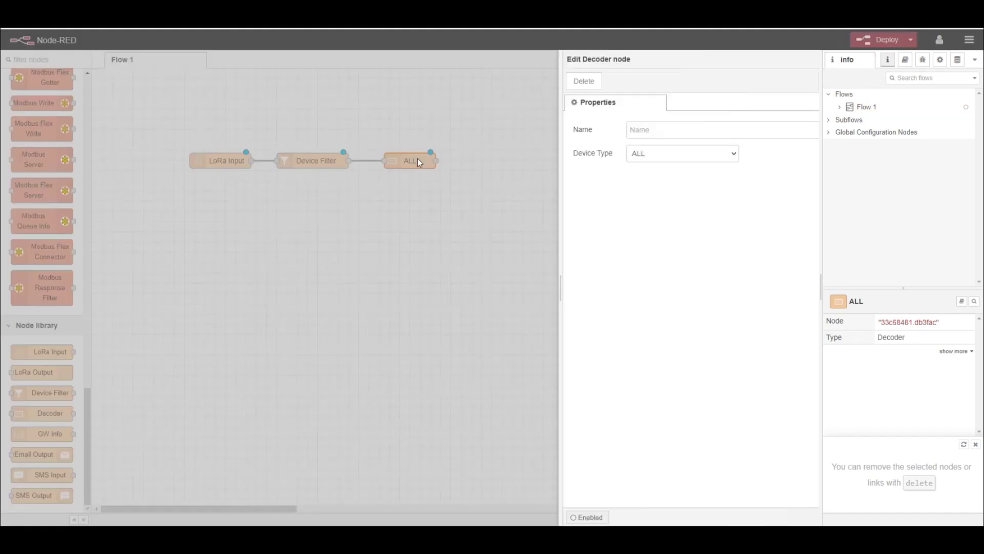
{"action": "left_click", "coordinate": [554, 155]}
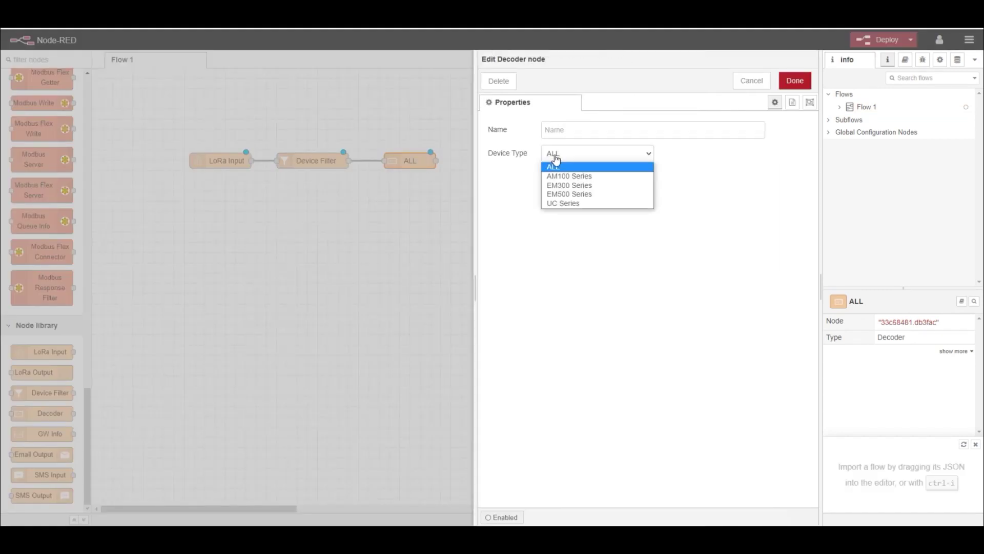
{"action": "left_click", "coordinate": [565, 187]}
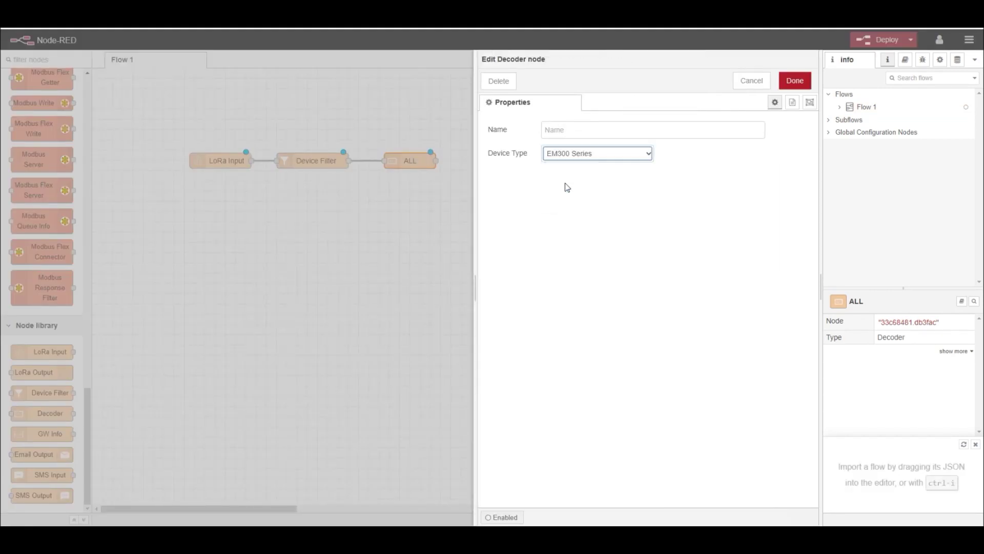
{"action": "left_click", "coordinate": [619, 158]}
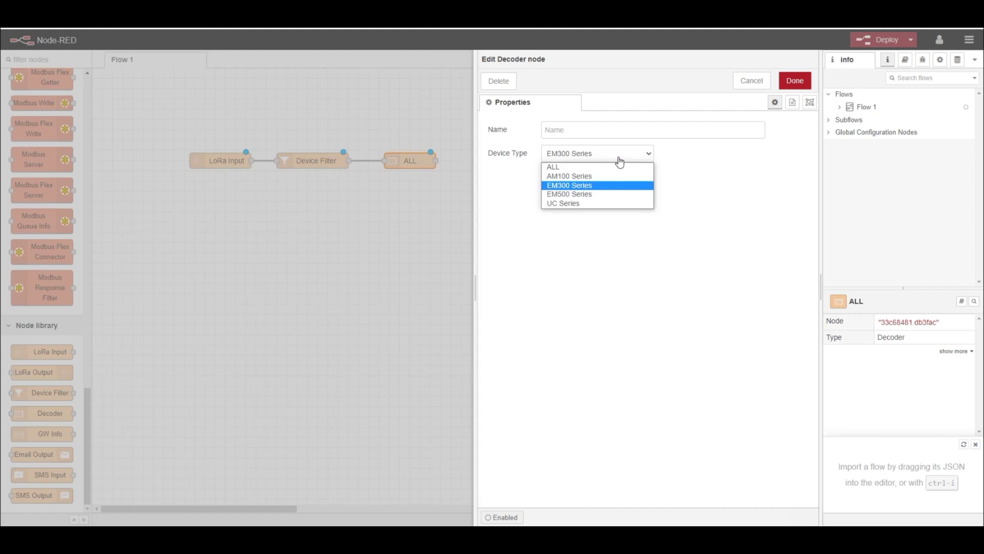
{"action": "left_click", "coordinate": [625, 156]}
{"action": "left_click", "coordinate": [793, 81]}
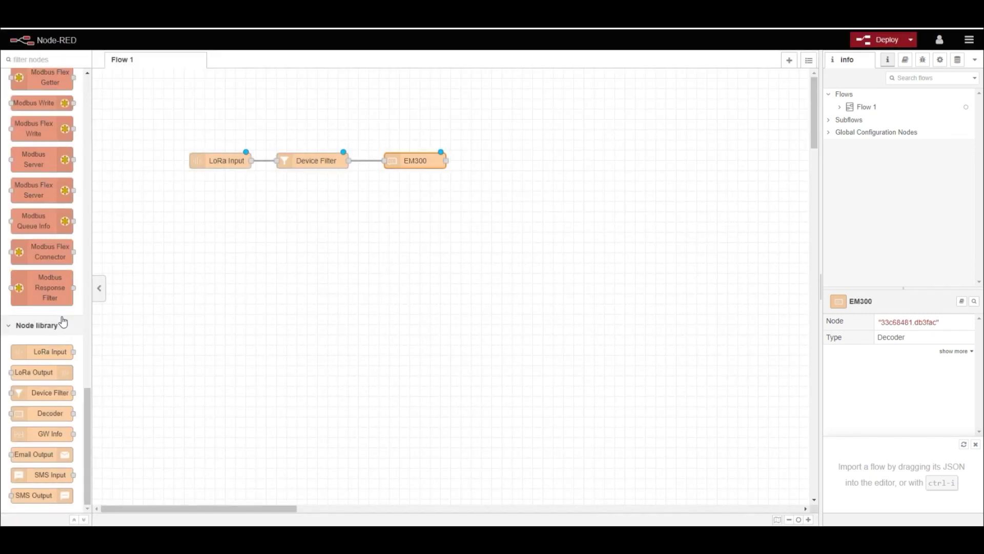
- Add an mqtt out node named IoT Platformu after the EM300 decoder and wire it to the decoder's output
{"action": "scroll", "coordinate": [54, 379], "scroll_direction": "up", "scroll_amount": 15}
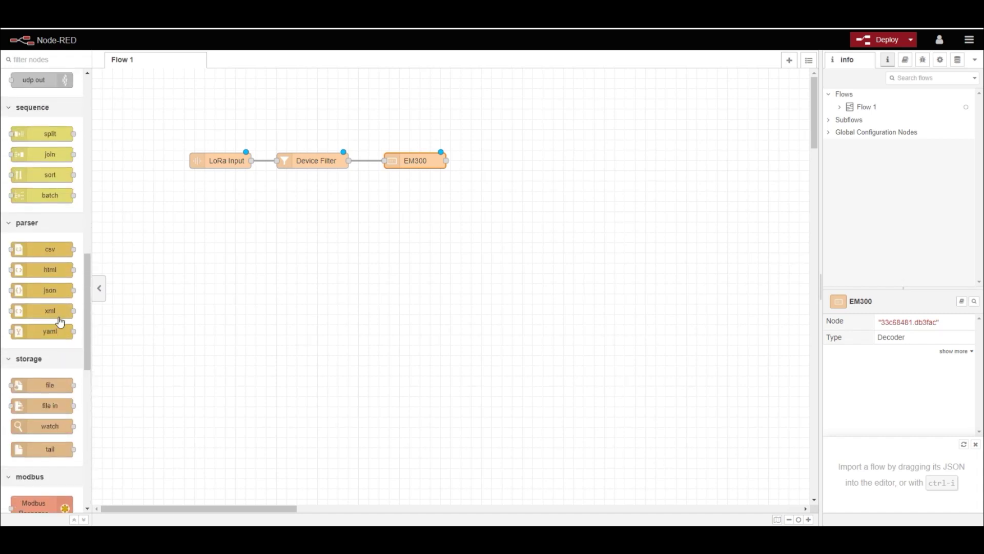
{"action": "scroll", "coordinate": [60, 315], "scroll_direction": "up", "scroll_amount": 8}
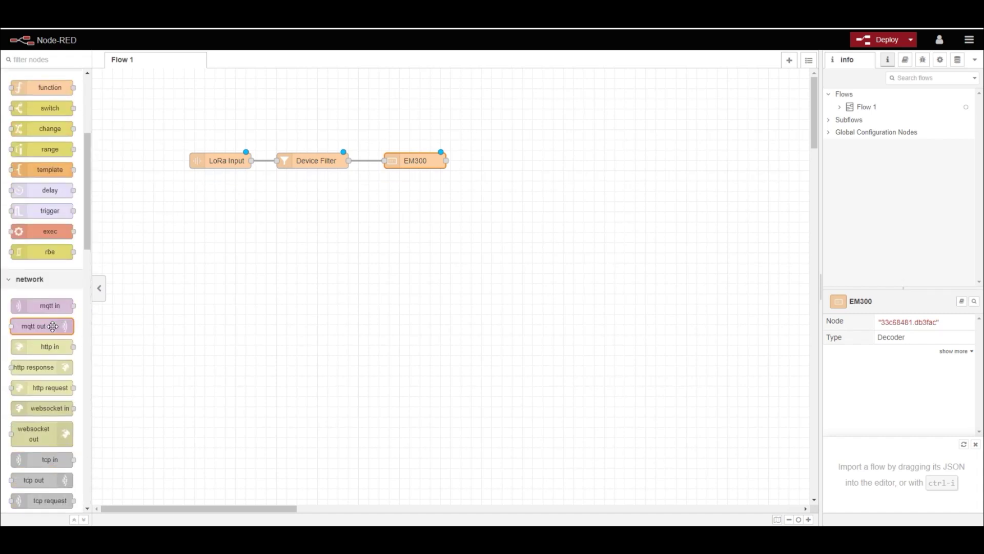
{"action": "left_click_drag", "start_coordinate": [56, 323], "coordinate": [536, 159]}
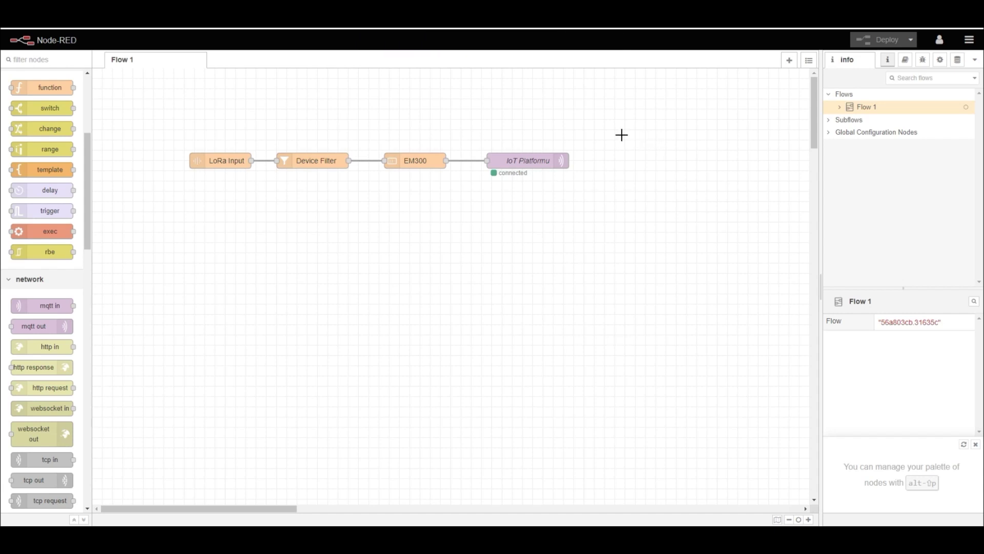
- Add a debug node below the IoT Platformu node, wire it to the EM300 decoder's output, and deploy the flow
{"action": "scroll", "coordinate": [51, 154], "scroll_direction": "up", "scroll_amount": 5}
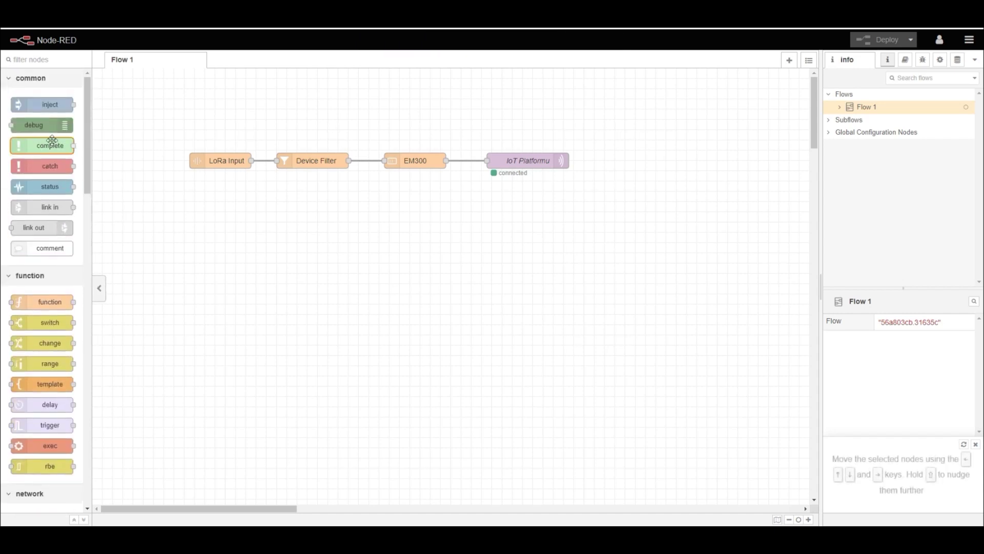
{"action": "left_click_drag", "start_coordinate": [51, 126], "coordinate": [512, 212]}
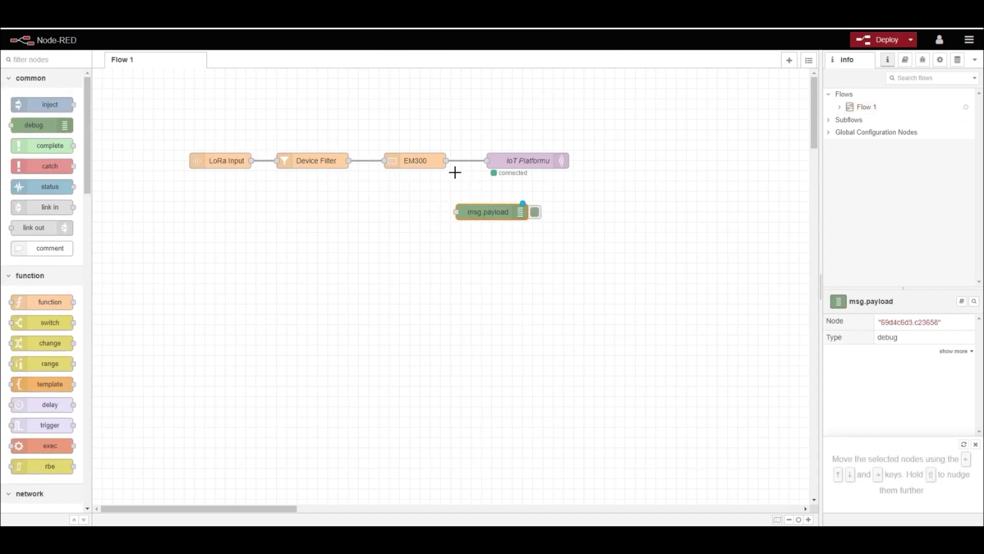
{"action": "left_click", "coordinate": [639, 127]}
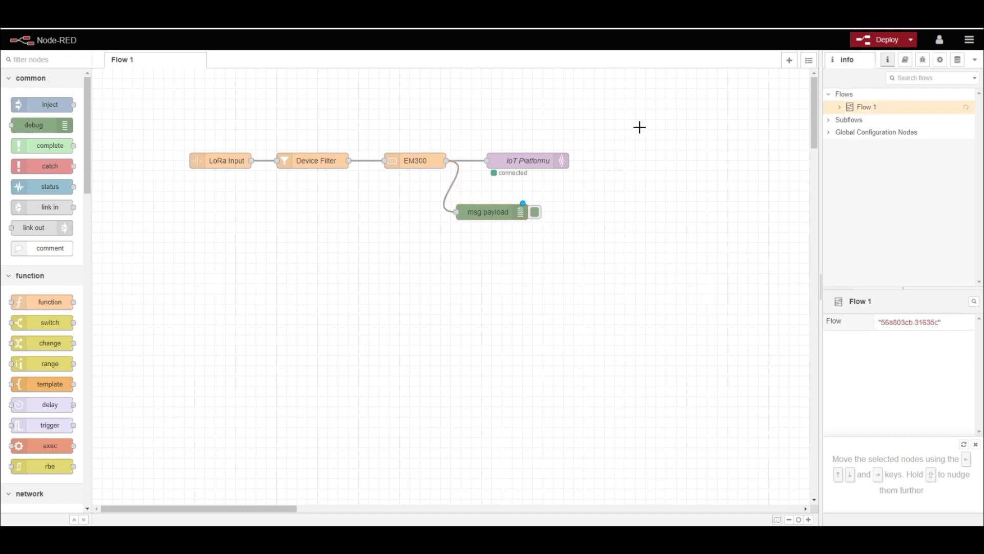
{"action": "left_click", "coordinate": [865, 41]}
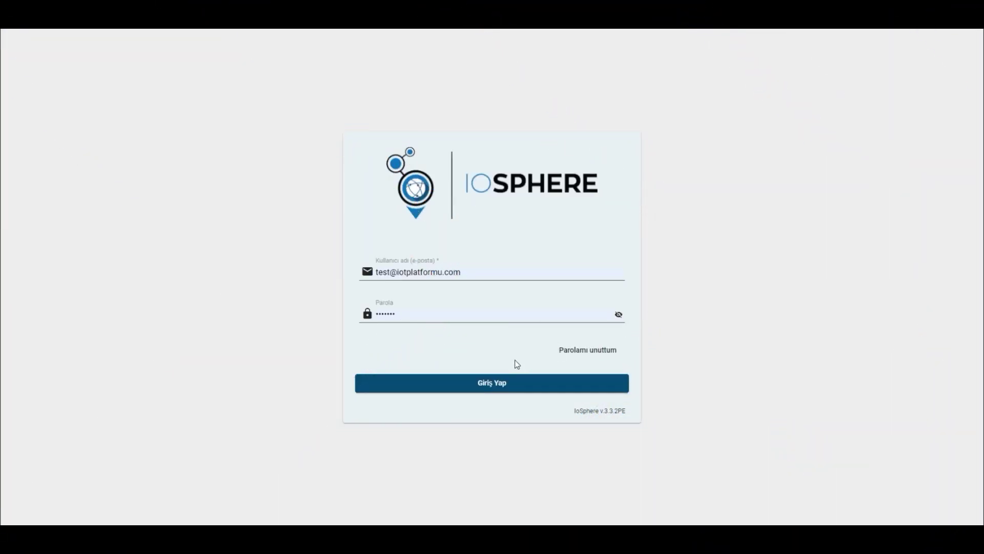
- Sign in to the IoSphere platform and view the latest telemetry of EM300TH-01 in the EM300TH Sensörler device group
{"action": "left_click", "coordinate": [501, 388]}
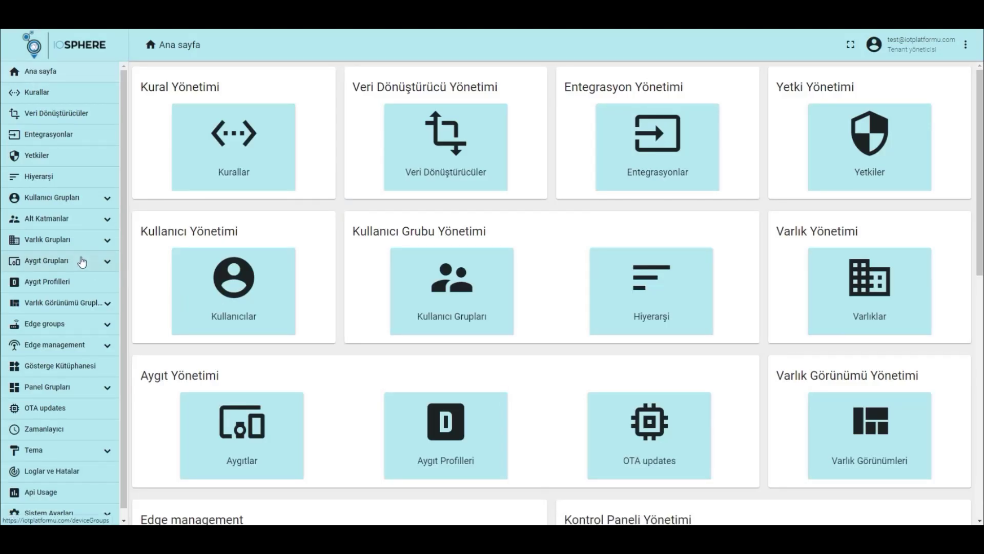
{"action": "left_click", "coordinate": [82, 261]}
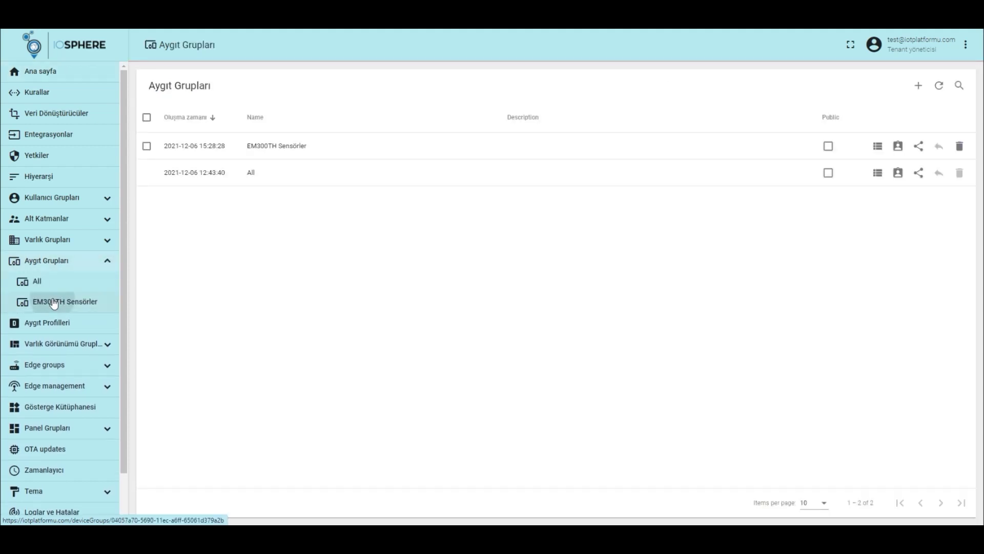
{"action": "left_click", "coordinate": [55, 302]}
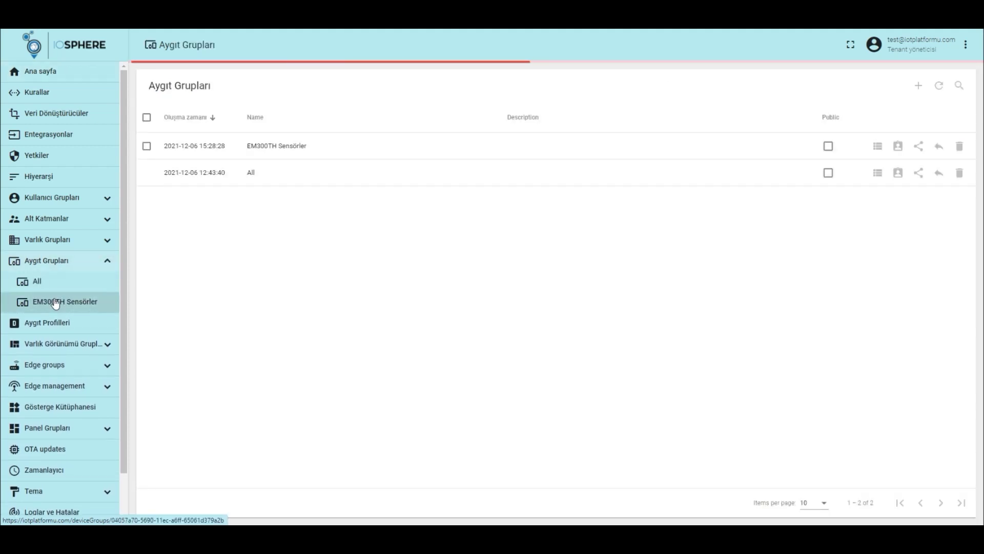
{"action": "left_click", "coordinate": [476, 156]}
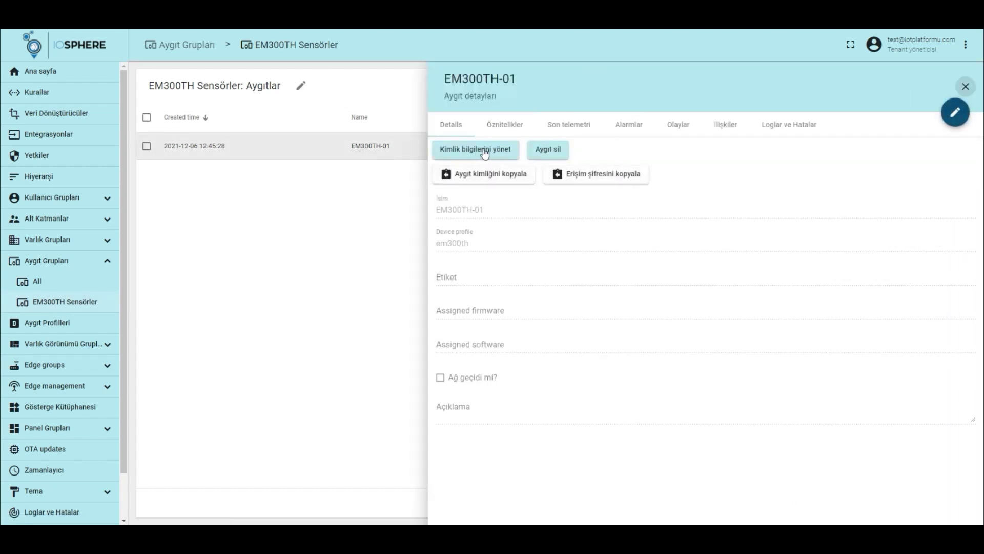
{"action": "left_click", "coordinate": [561, 128]}
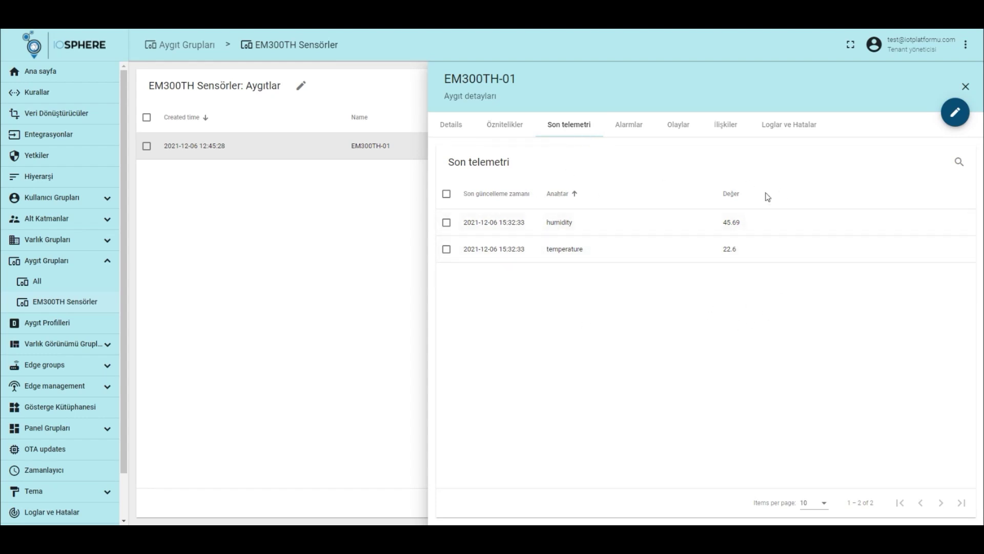
- Open the EM300TH Dashboard from the EM300TH panel group and put it in edit mode
{"action": "left_click", "coordinate": [85, 427]}
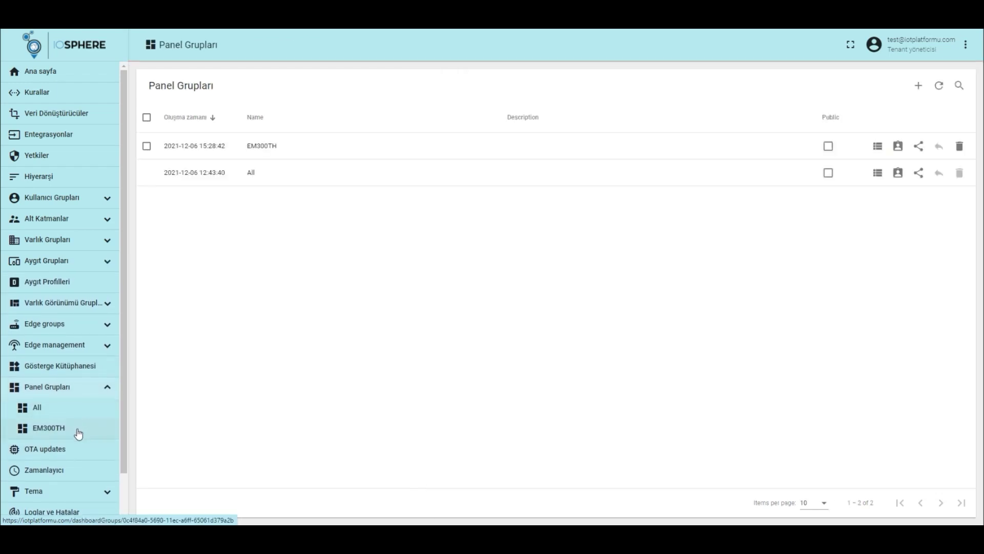
{"action": "left_click", "coordinate": [78, 434]}
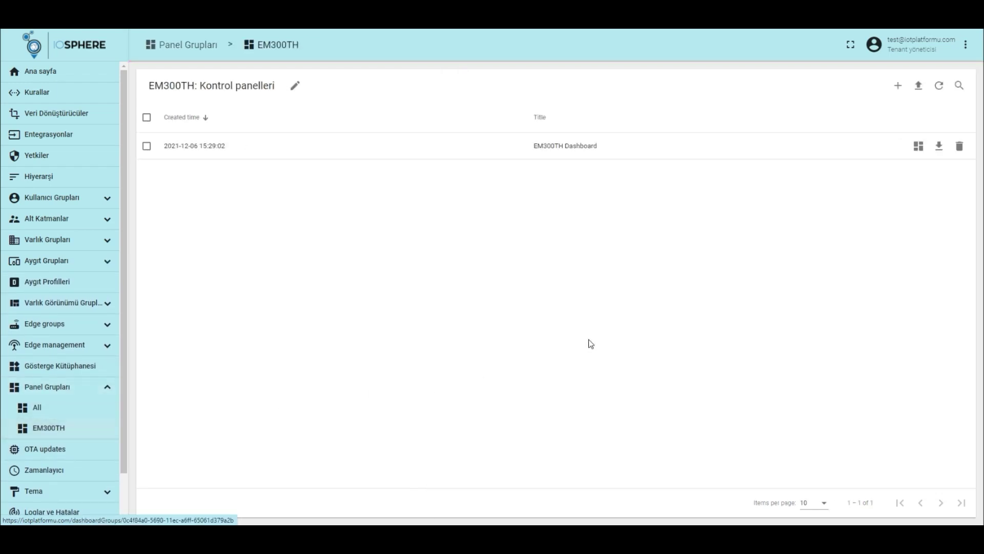
{"action": "left_click", "coordinate": [918, 152]}
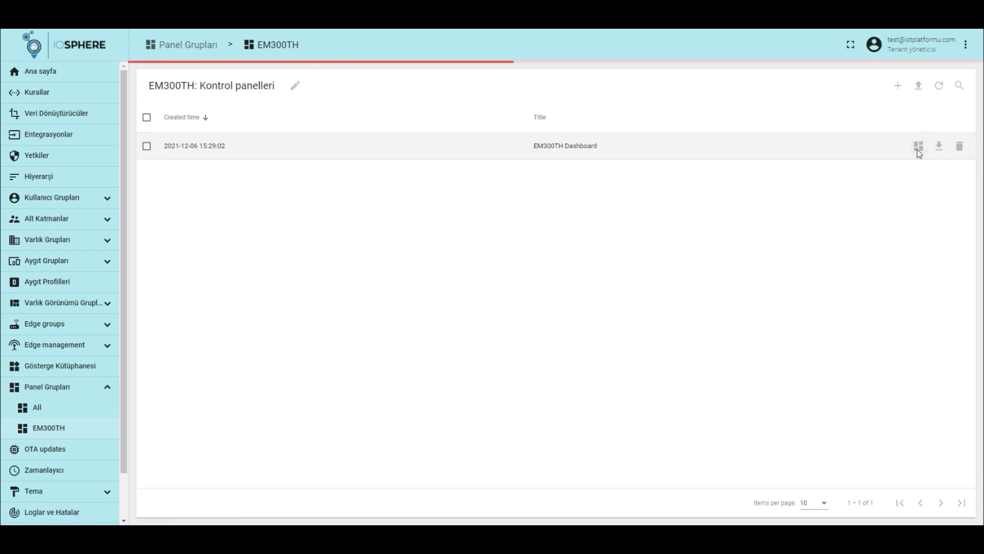
{"action": "left_click", "coordinate": [956, 497]}
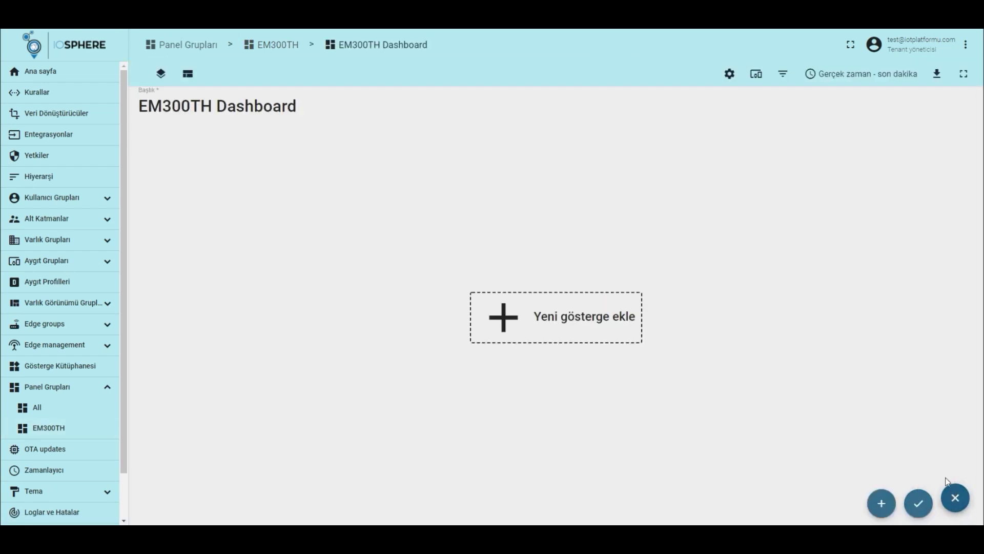
- Start adding a Mini gauge widget to the dashboard from the Digital gauges bundle
{"action": "mouse_move", "coordinate": [880, 487]}
{"action": "left_click", "coordinate": [881, 461]}
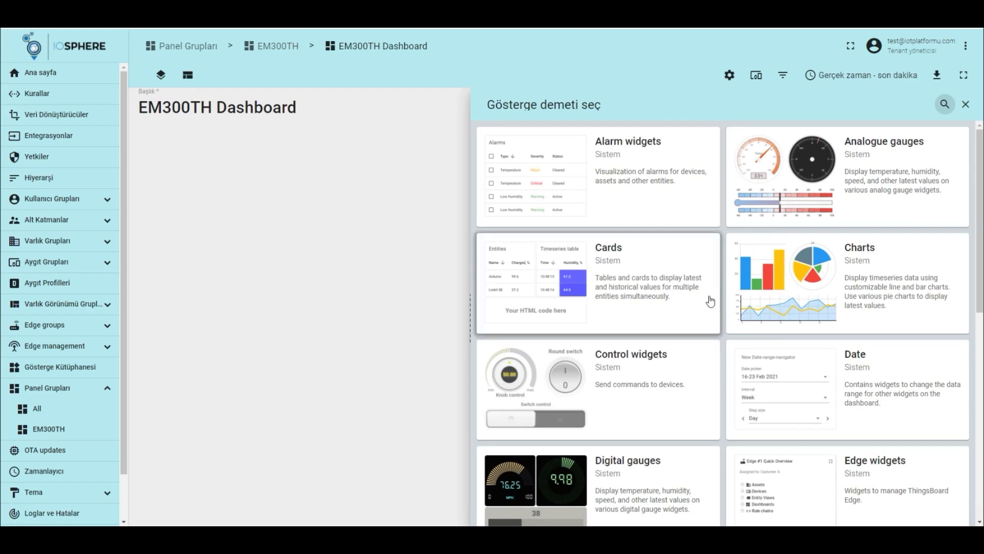
{"action": "scroll", "coordinate": [710, 301], "scroll_direction": "down", "scroll_amount": 1}
{"action": "left_click", "coordinate": [662, 419]}
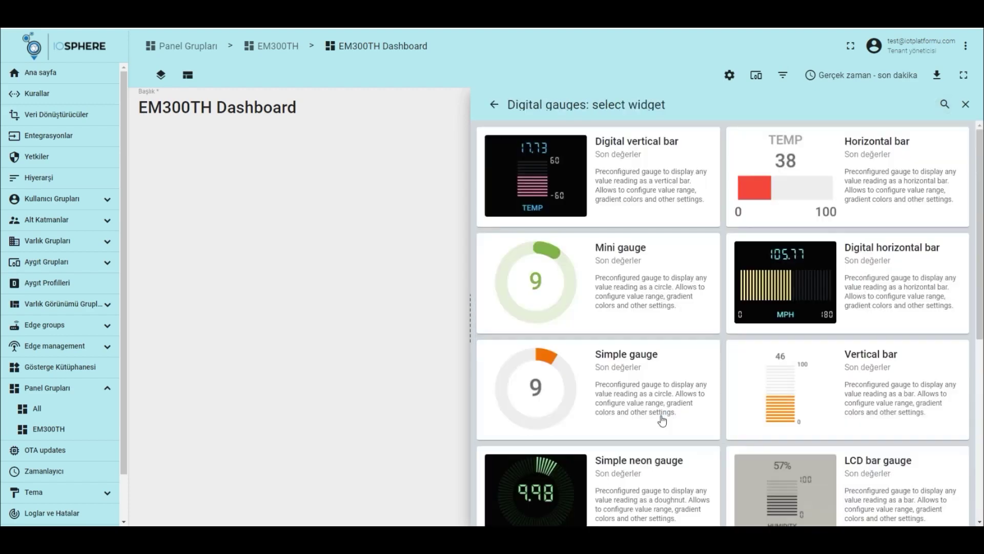
{"action": "left_click", "coordinate": [652, 270]}
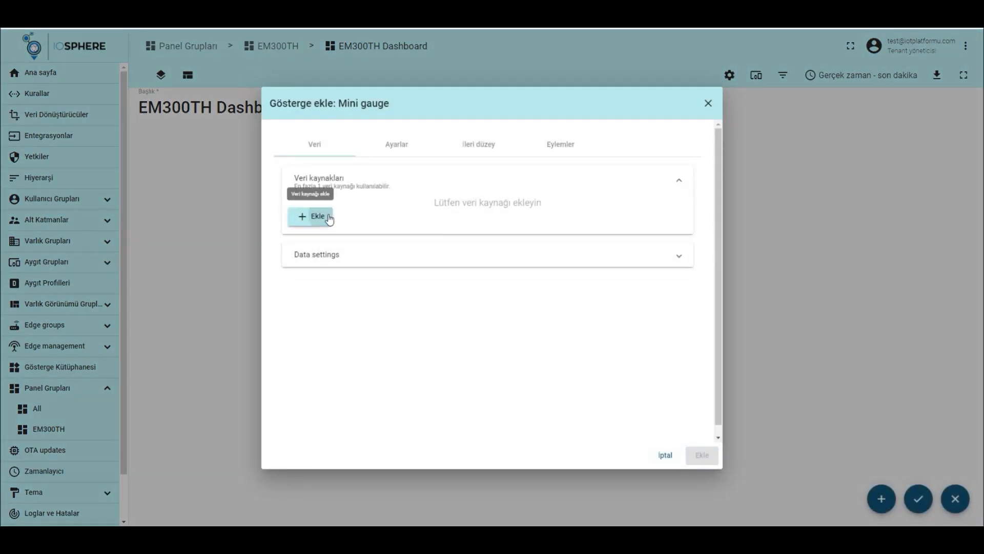
- Add a data source to the gauge with a new single-entity alias em300th-01 that points to the device EM300TH-01
{"action": "left_click", "coordinate": [328, 216]}
{"action": "left_click", "coordinate": [436, 241]}
{"action": "type", "text": "em300th-01"}
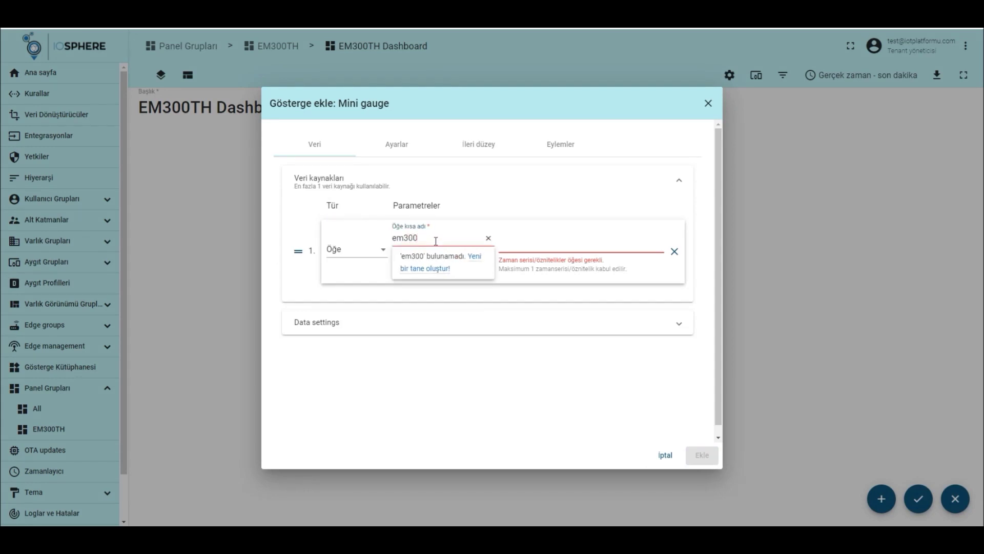
{"action": "left_click", "coordinate": [433, 268]}
{"action": "left_click", "coordinate": [423, 275]}
{"action": "left_click", "coordinate": [427, 290]}
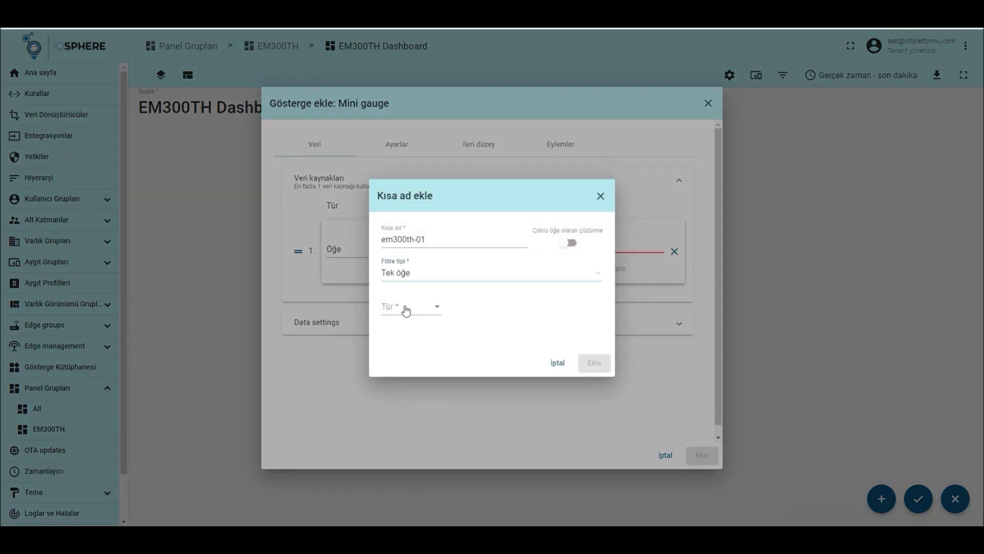
{"action": "left_click", "coordinate": [404, 307]}
{"action": "left_click", "coordinate": [418, 309]}
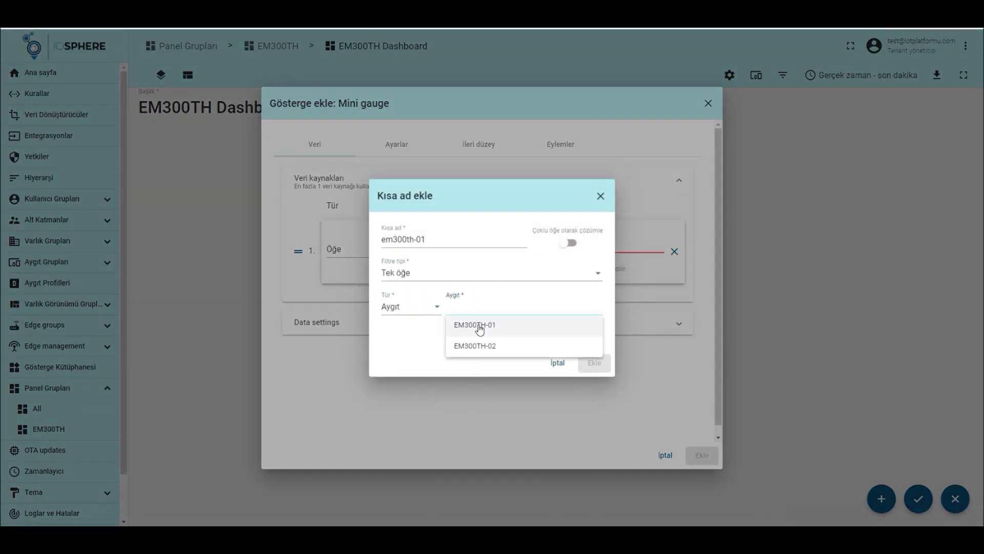
{"action": "left_click", "coordinate": [479, 325]}
{"action": "left_click", "coordinate": [595, 364]}
- Choose temperature as the gauge's data key, add the widget to the dashboard and enlarge it
{"action": "left_click", "coordinate": [543, 249]}
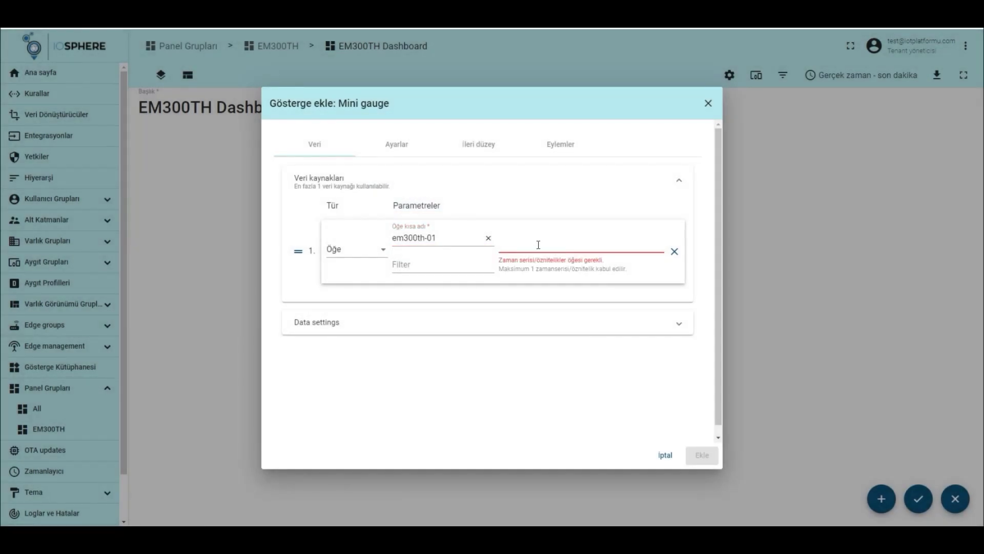
{"action": "left_click", "coordinate": [534, 241]}
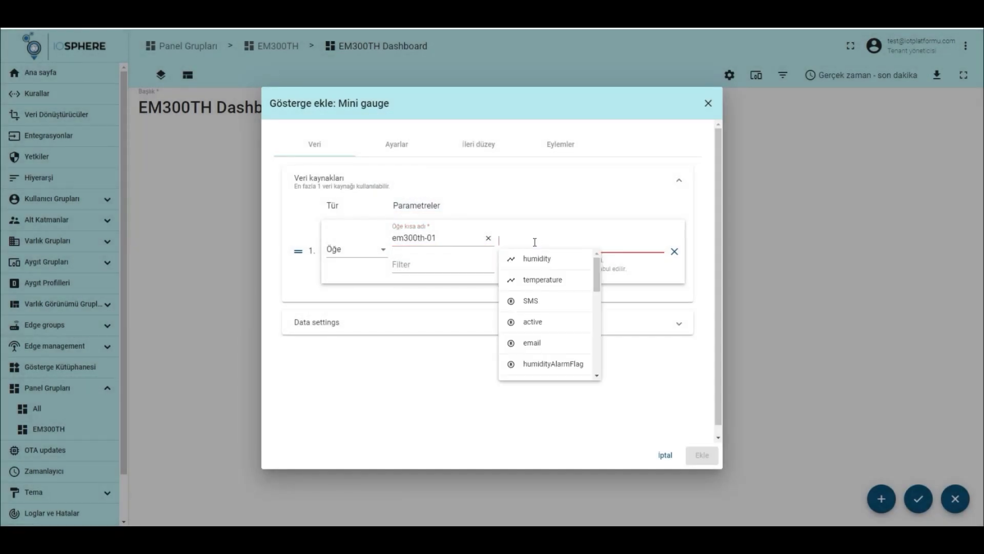
{"action": "left_click", "coordinate": [538, 281]}
{"action": "left_click", "coordinate": [701, 455]}
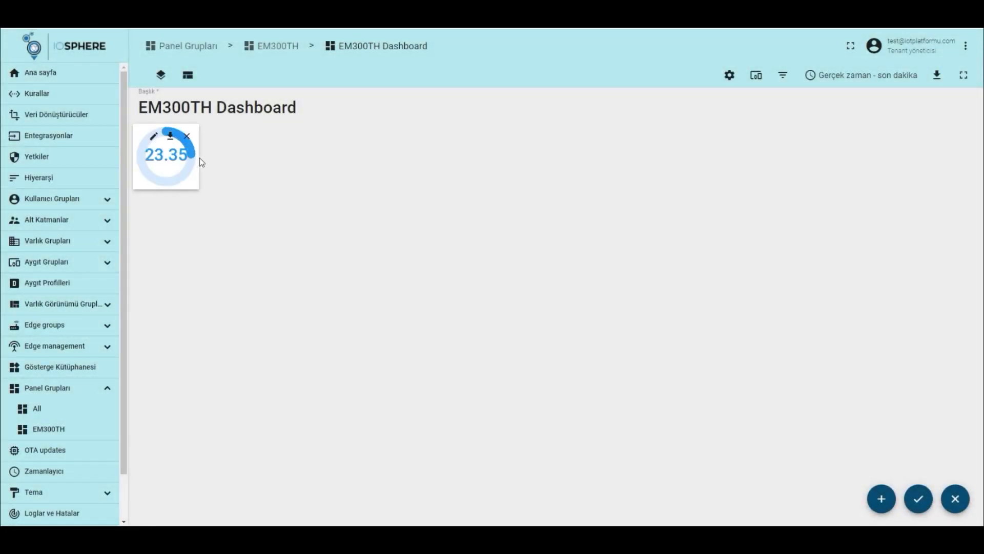
{"action": "mouse_move", "coordinate": [202, 162]}
{"action": "left_mouse_down"}
{"action": "mouse_move", "coordinate": [306, 173]}
{"action": "mouse_move", "coordinate": [267, 235]}
{"action": "mouse_move", "coordinate": [276, 250]}
{"action": "left_mouse_up"}
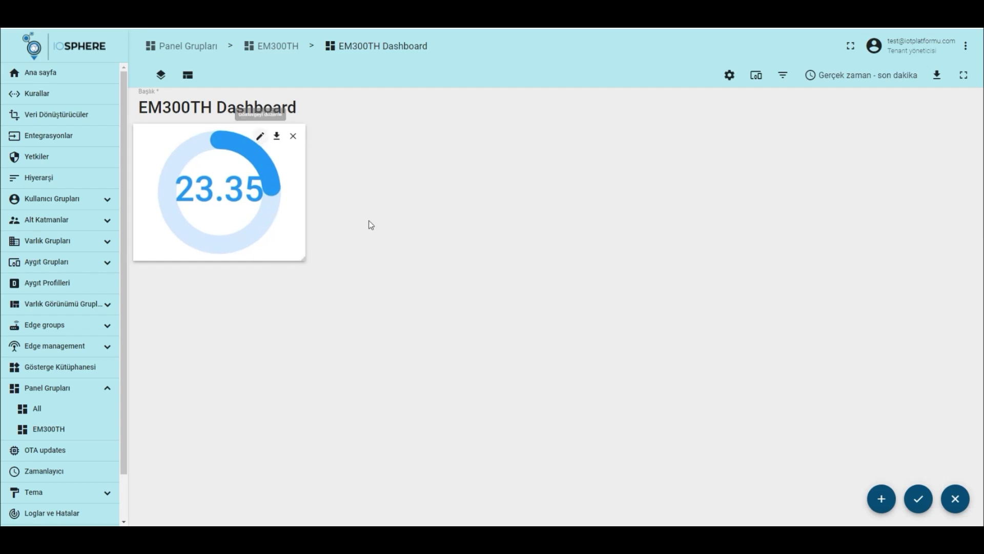
- Add a Timeseries Line Chart from the Charts bundle for em300th-01 temperature and enlarge it beside the gauge
{"action": "left_click", "coordinate": [883, 444]}
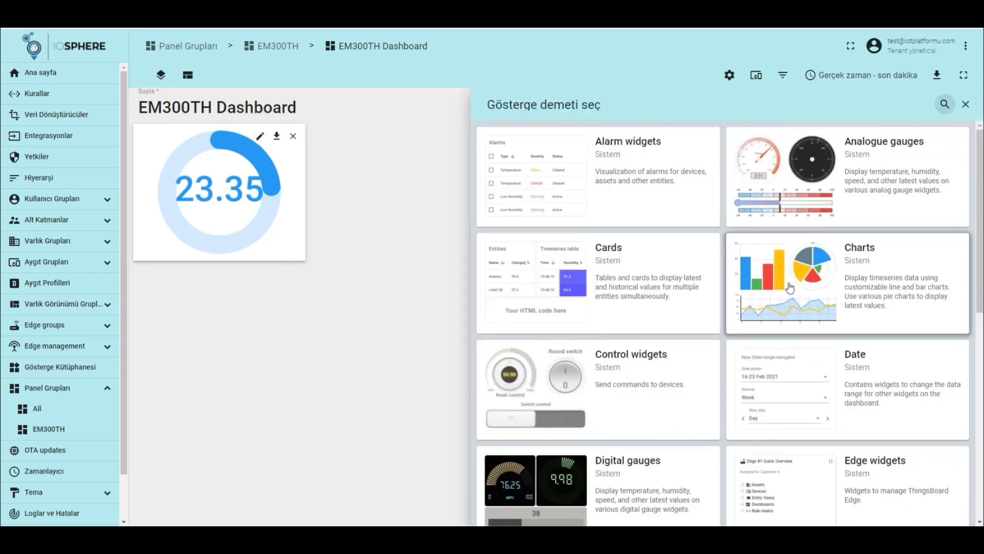
{"action": "left_click", "coordinate": [808, 276]}
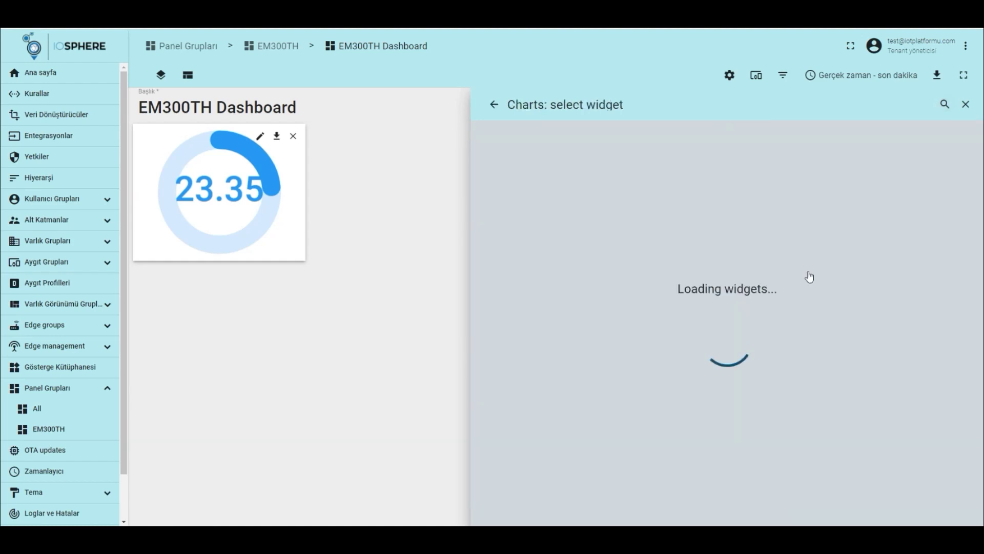
{"action": "left_click", "coordinate": [795, 190]}
{"action": "left_click", "coordinate": [319, 248]}
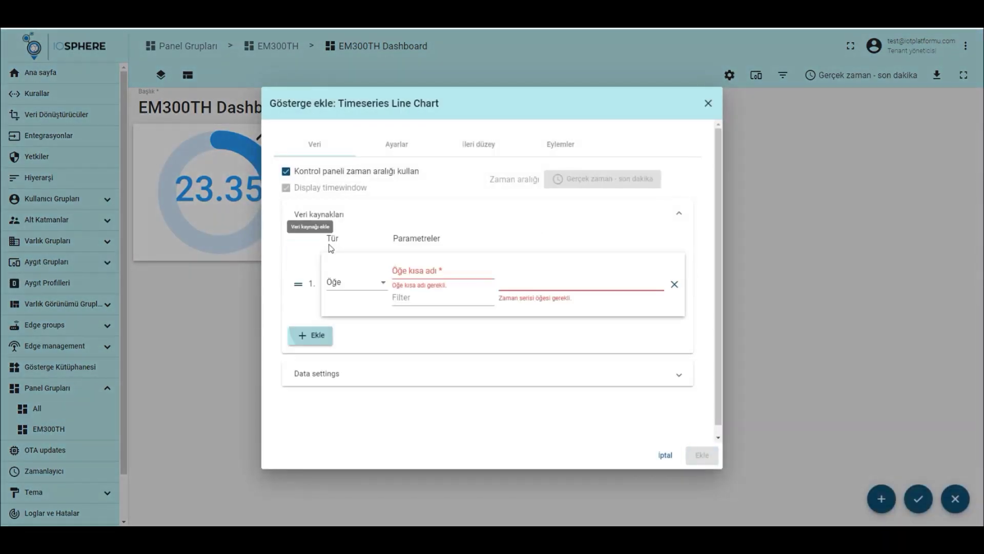
{"action": "left_click", "coordinate": [435, 270]}
{"action": "left_click", "coordinate": [439, 289]}
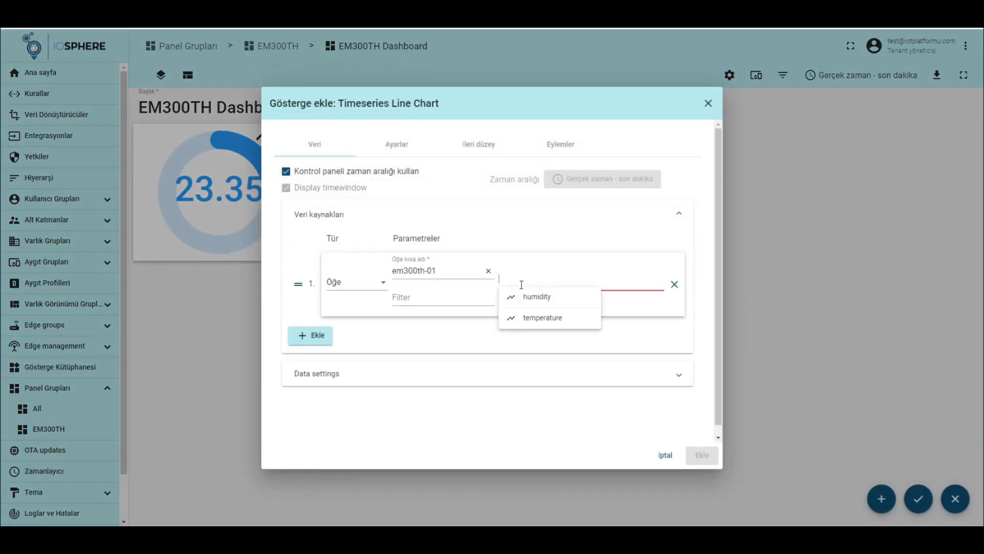
{"action": "left_click", "coordinate": [542, 327]}
{"action": "left_click", "coordinate": [702, 455]}
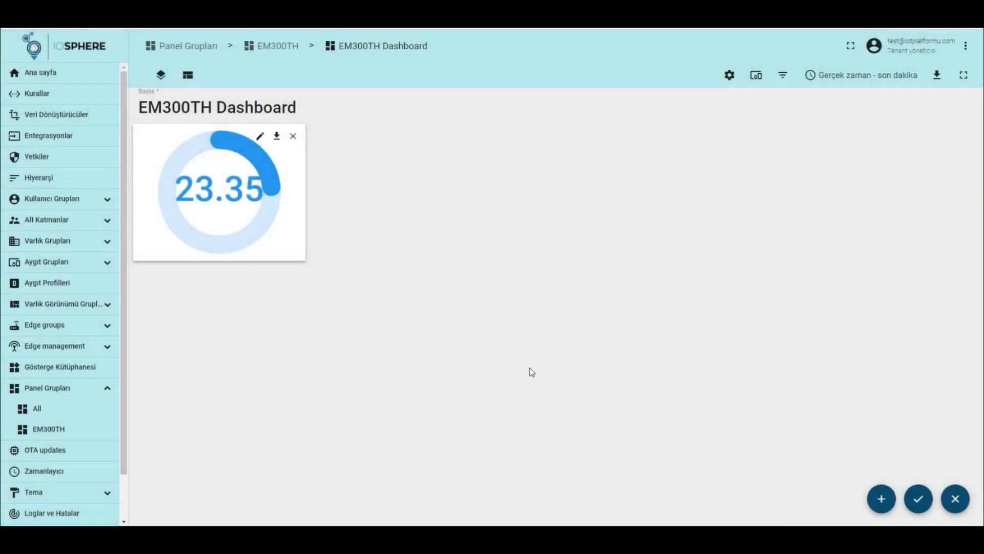
{"action": "left_click_drag", "start_coordinate": [588, 220], "coordinate": [690, 247]}
{"action": "left_click_drag", "start_coordinate": [599, 293], "coordinate": [607, 310]}
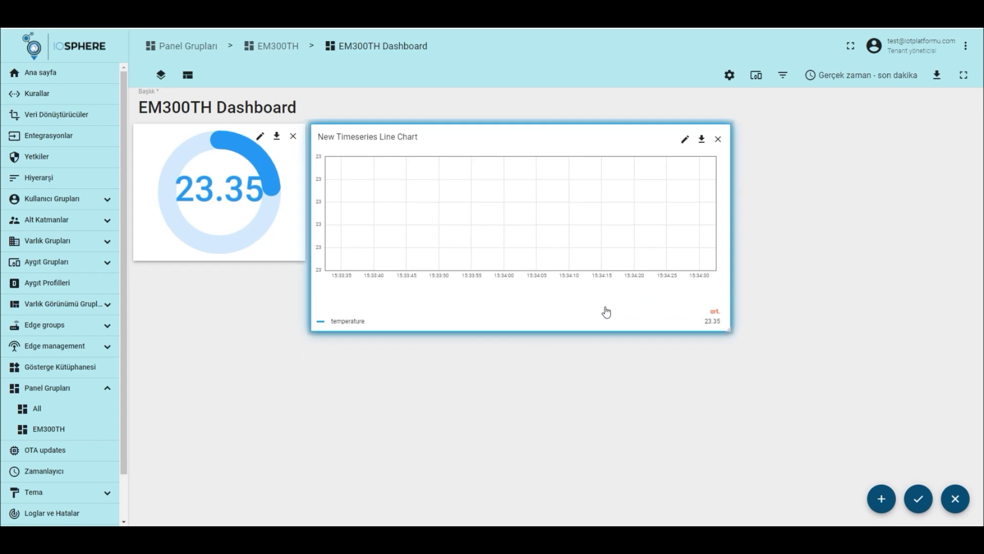
- Set the dashboard's real-time window to the last 10 minutes
{"action": "left_click", "coordinate": [841, 76]}
{"action": "left_click", "coordinate": [788, 146]}
{"action": "scroll", "coordinate": [781, 169], "scroll_direction": "down", "scroll_amount": 1}
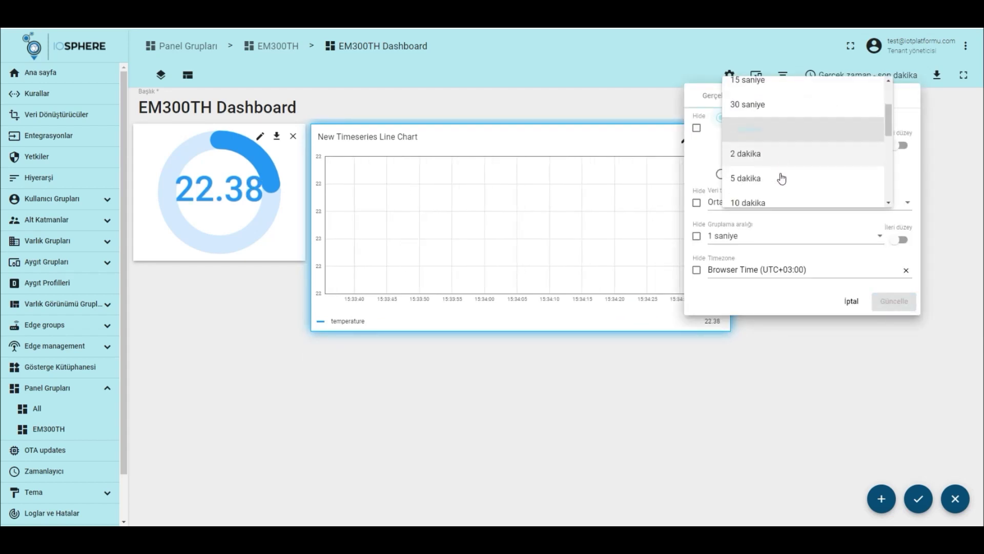
{"action": "left_click", "coordinate": [776, 173]}
{"action": "left_click", "coordinate": [888, 303]}
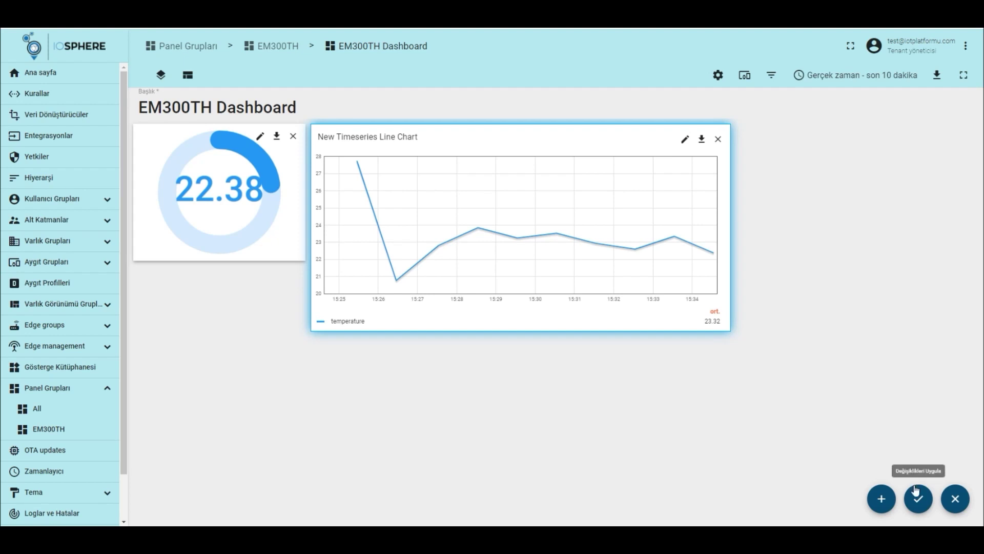
- Copy the temperature gauge and paste the duplicate directly below it
{"action": "right_click", "coordinate": [248, 186]}
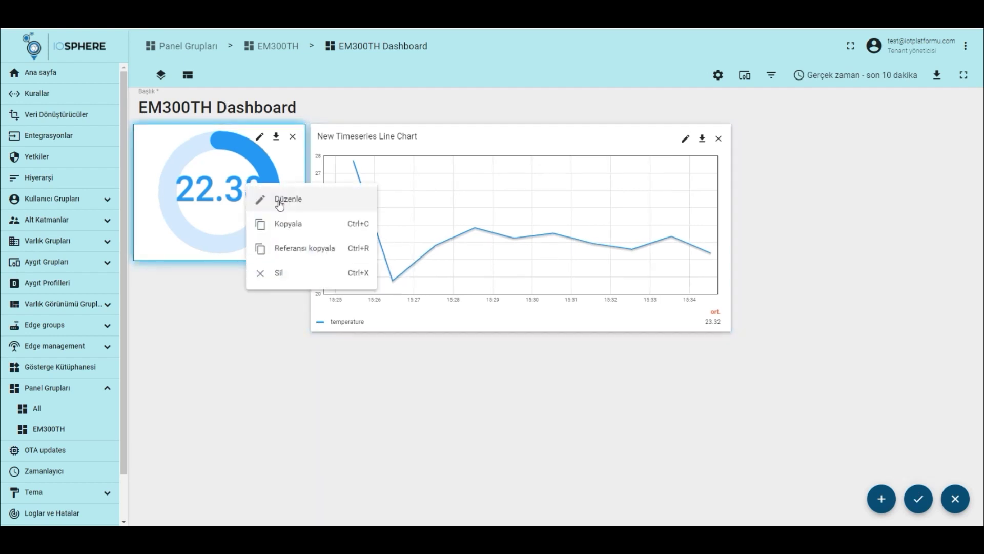
{"action": "left_click", "coordinate": [285, 223]}
{"action": "right_click", "coordinate": [138, 308]}
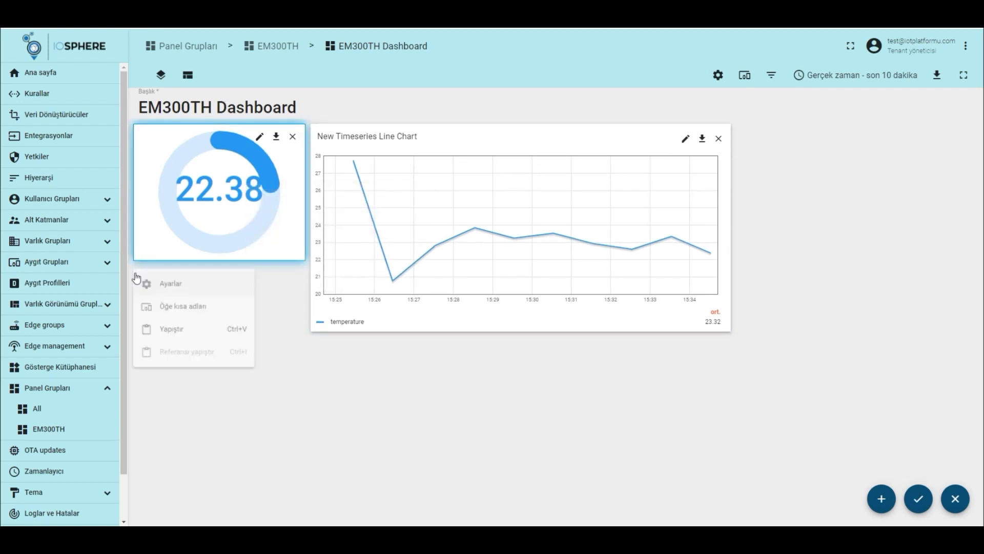
{"action": "left_click", "coordinate": [172, 336]}
- Replace the duplicated gauge's data key with humidity, apply the change and close its editor
{"action": "left_click", "coordinate": [260, 277]}
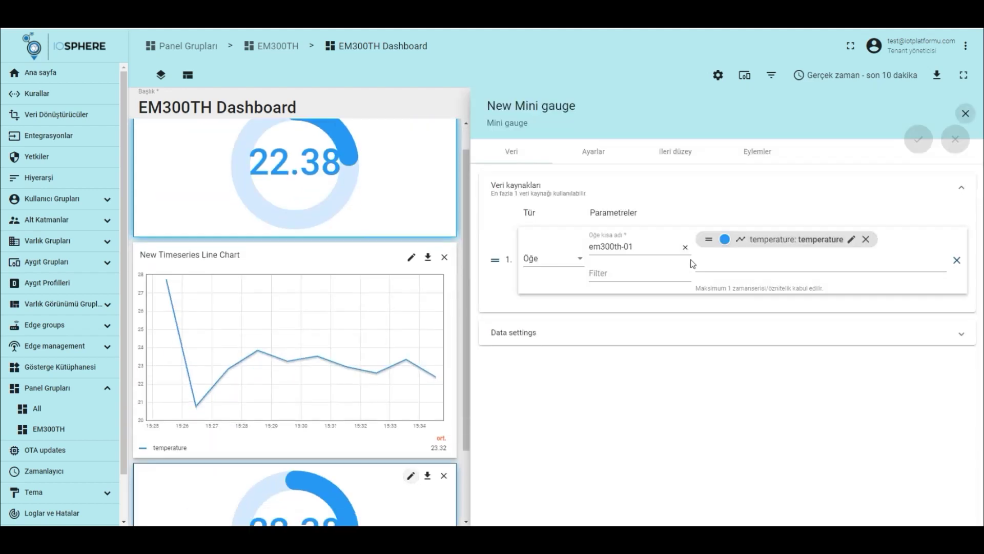
{"action": "left_click", "coordinate": [874, 245]}
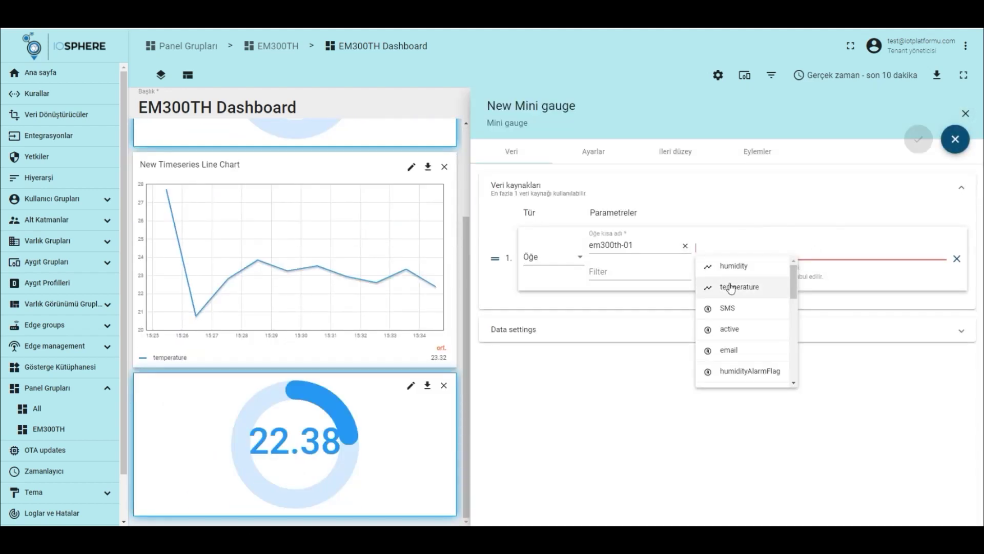
{"action": "left_click", "coordinate": [734, 265]}
{"action": "left_click", "coordinate": [919, 147]}
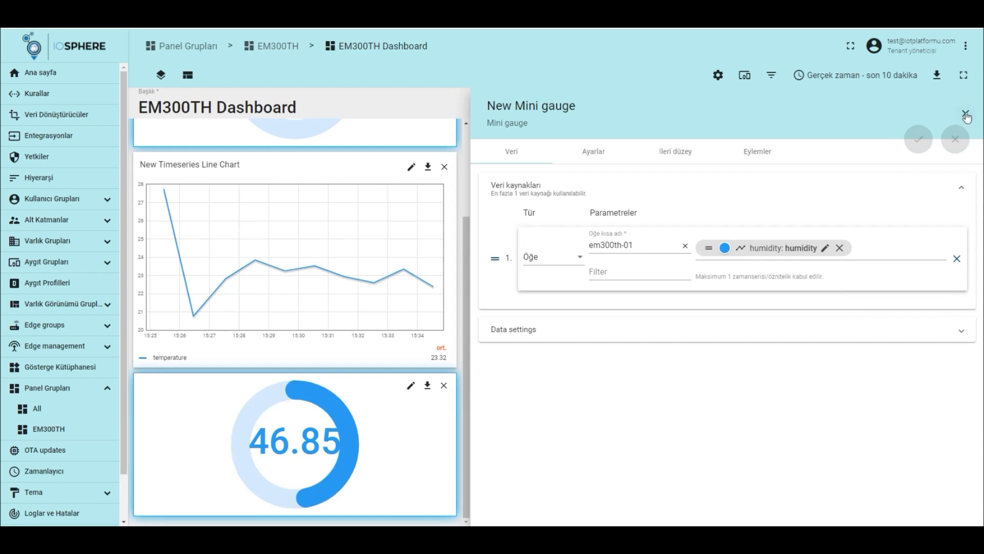
{"action": "key", "text": "Escape"}
- Copy the temperature line chart and paste the duplicate directly below it
{"action": "right_click", "coordinate": [456, 232]}
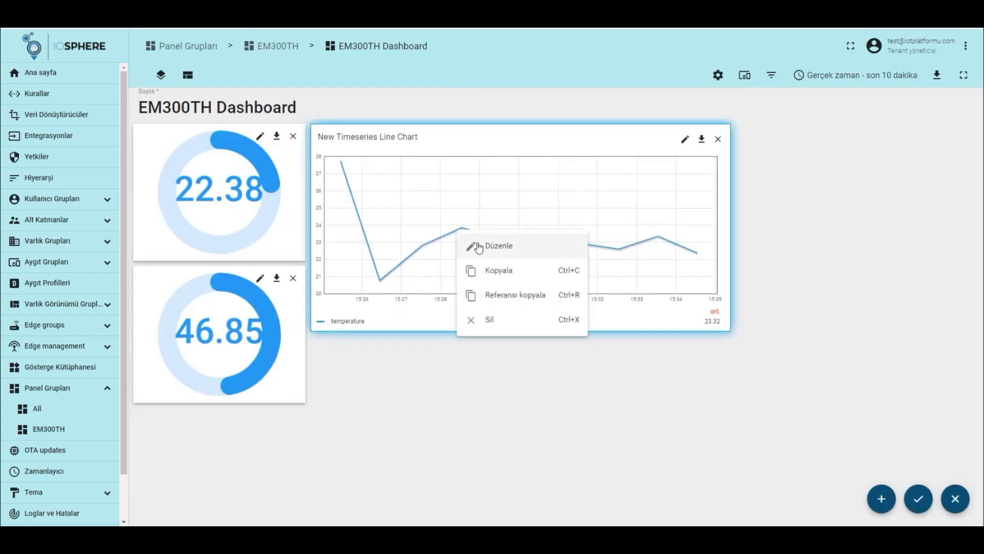
{"action": "left_click", "coordinate": [419, 323]}
{"action": "right_click", "coordinate": [315, 338]}
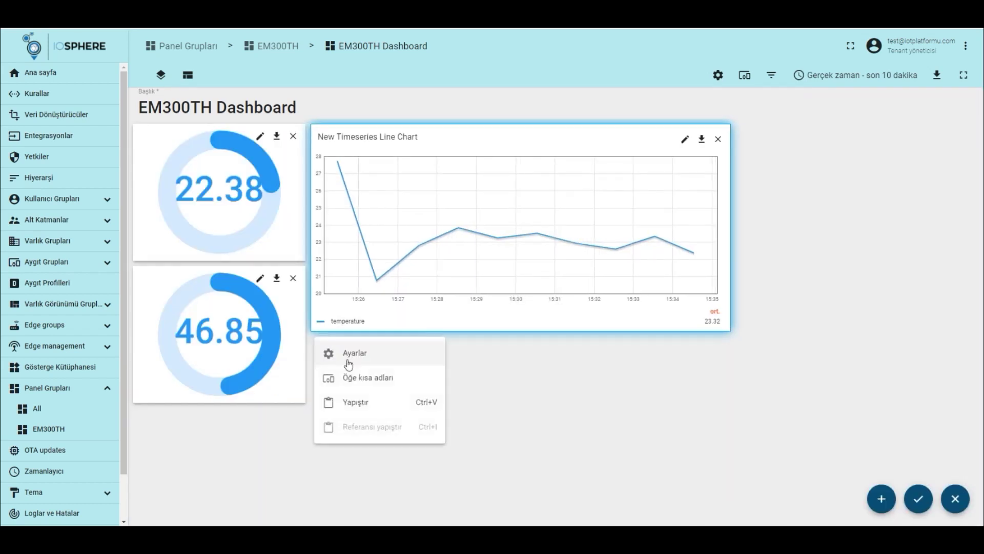
{"action": "left_click", "coordinate": [445, 399]}
- Replace the duplicated line chart's data key with humidity, apply the change and close its editor
{"action": "left_click", "coordinate": [680, 350]}
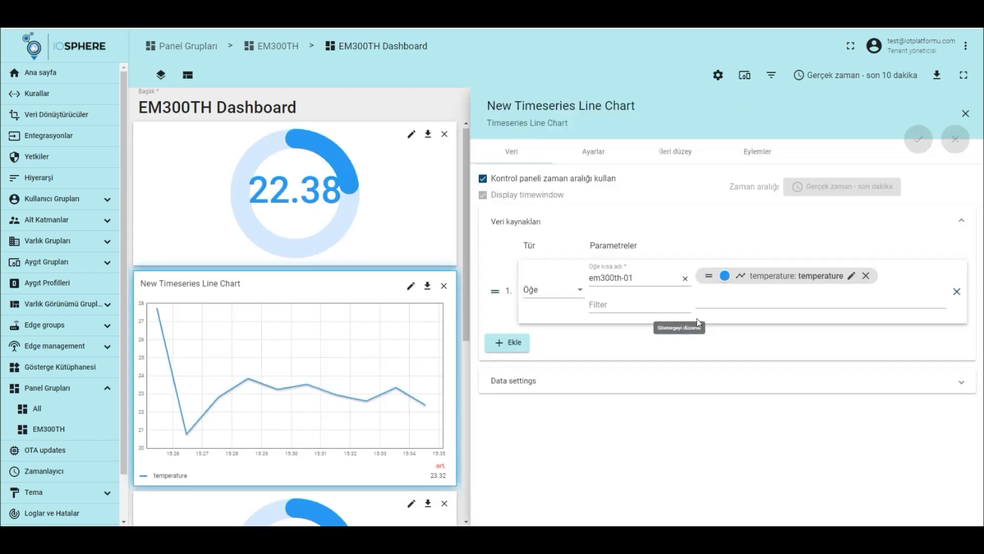
{"action": "left_click", "coordinate": [866, 277]}
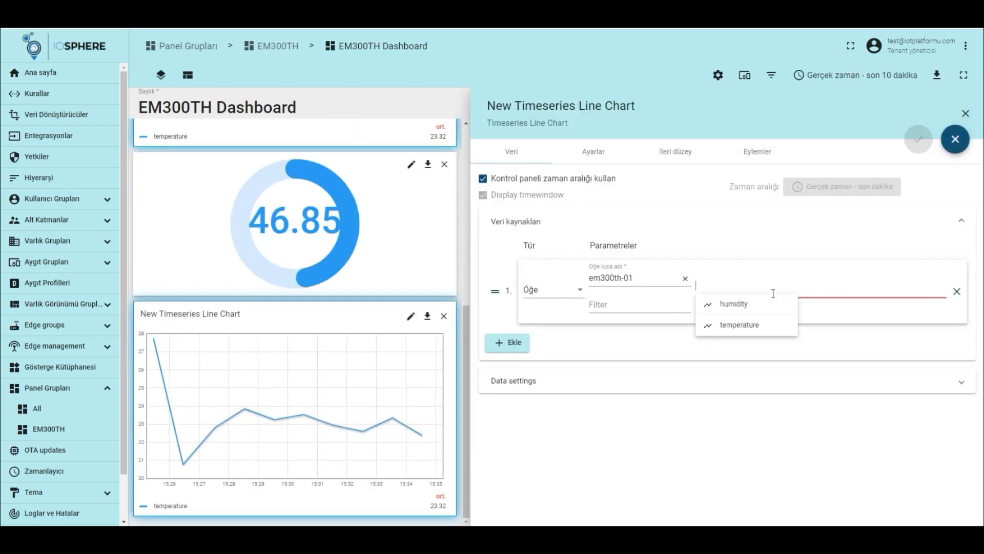
{"action": "left_click", "coordinate": [743, 313]}
{"action": "left_click", "coordinate": [920, 148]}
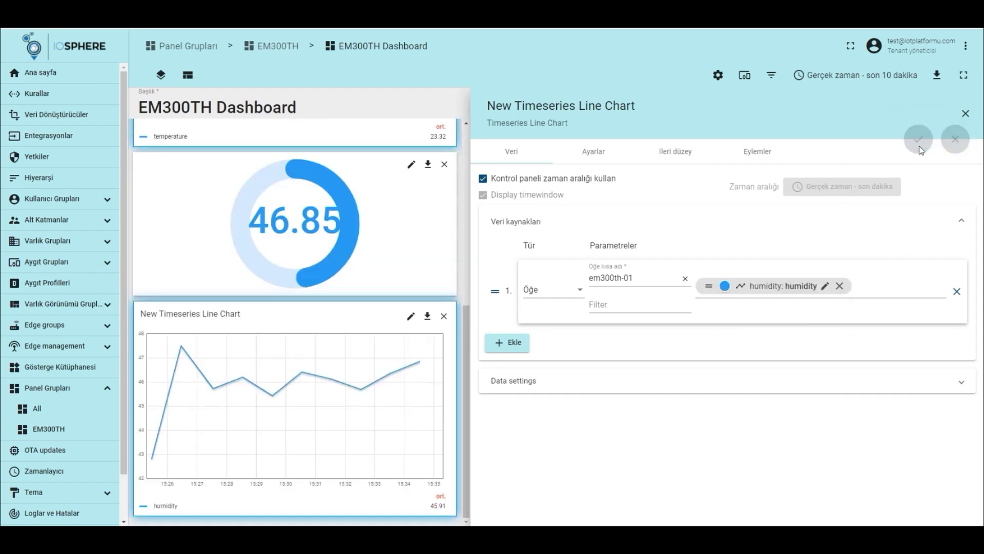
{"action": "left_click", "coordinate": [964, 116]}
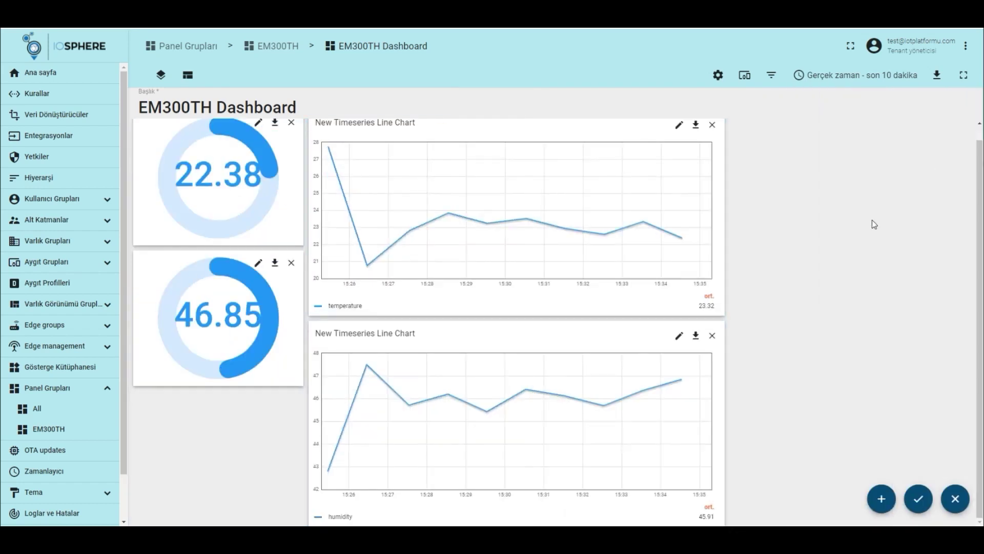
{"action": "left_click", "coordinate": [676, 340]}
{"action": "left_click", "coordinate": [964, 116]}
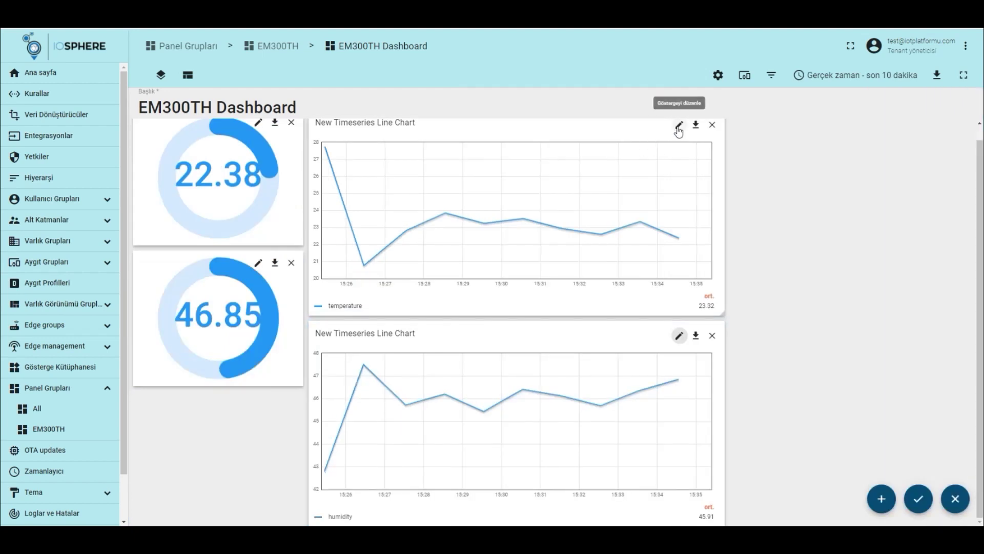
- Change the temperature line chart's series colour to ochre (#c19546), apply the change and close its editor
{"action": "left_click", "coordinate": [678, 129]}
{"action": "left_click", "coordinate": [594, 151]}
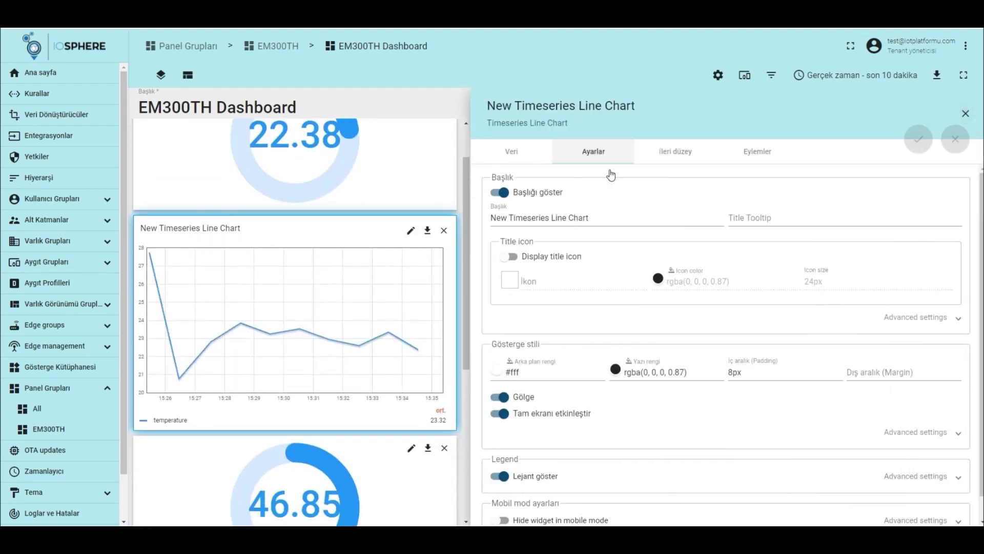
{"action": "left_click", "coordinate": [509, 161]}
{"action": "left_click", "coordinate": [725, 275]}
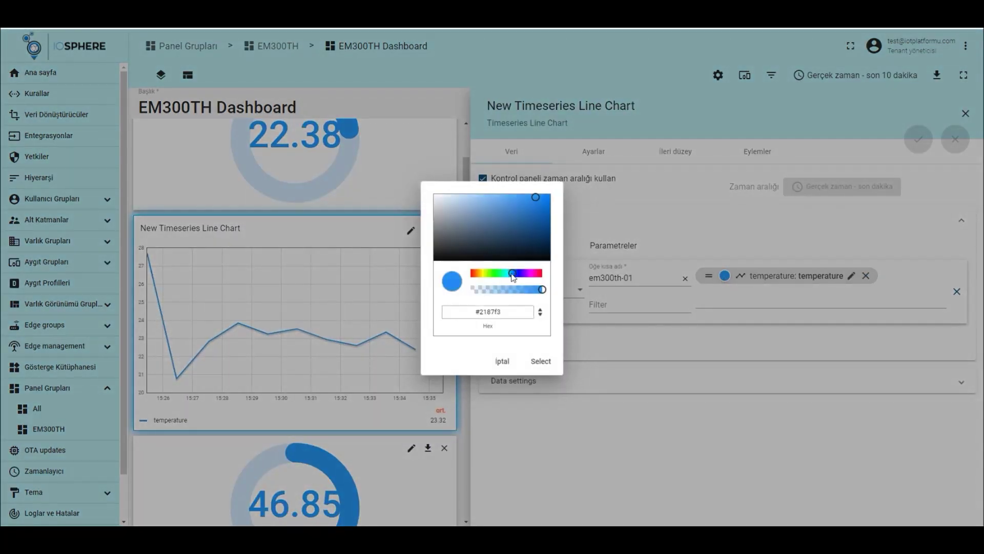
{"action": "left_click_drag", "start_coordinate": [513, 277], "coordinate": [483, 277]}
{"action": "left_click_drag", "start_coordinate": [509, 205], "coordinate": [487, 196]}
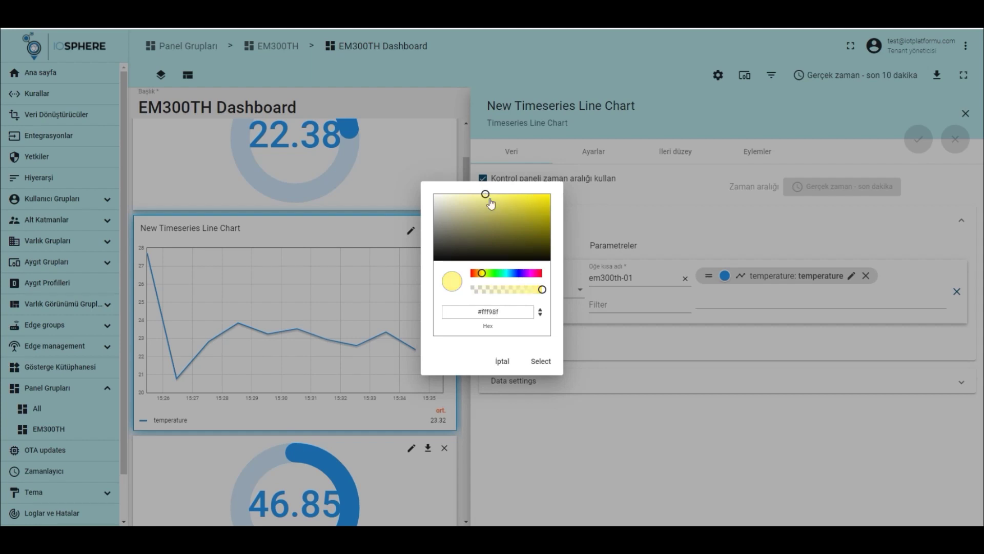
{"action": "left_click_drag", "start_coordinate": [480, 274], "coordinate": [480, 277]}
{"action": "left_click", "coordinate": [510, 211]}
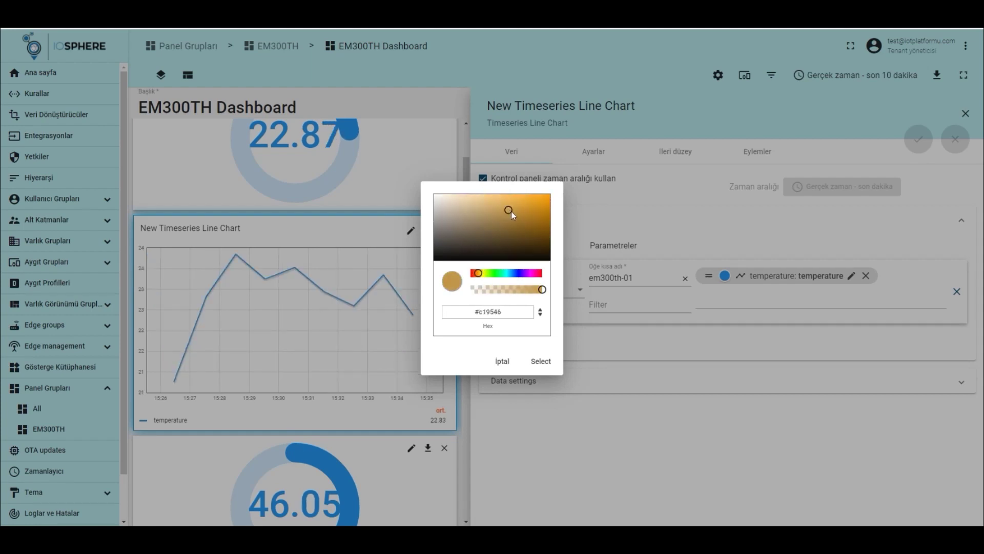
{"action": "left_click", "coordinate": [541, 362]}
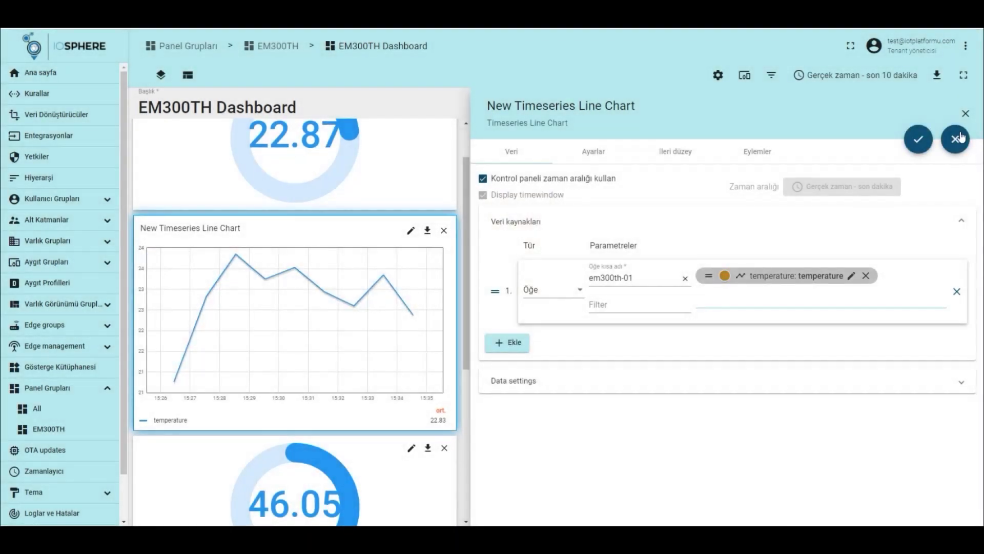
{"action": "left_click", "coordinate": [929, 141]}
{"action": "left_click", "coordinate": [964, 116]}
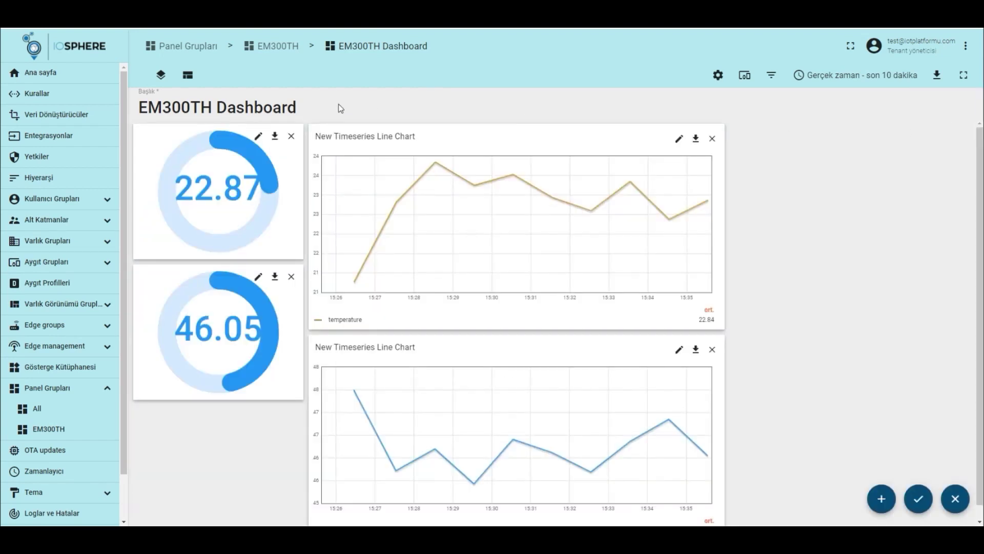
- Change the temperature gauge's data key colour to a light salmon orange, apply the change and close its editor
{"action": "left_click", "coordinate": [256, 137]}
{"action": "left_click", "coordinate": [657, 157]}
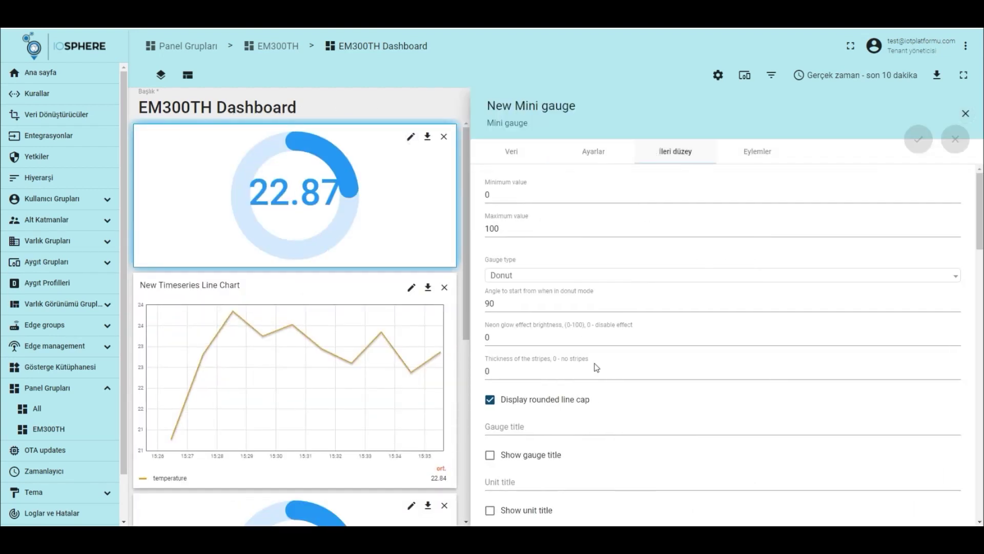
{"action": "scroll", "coordinate": [569, 333], "scroll_direction": "down", "scroll_amount": 15}
{"action": "scroll", "coordinate": [569, 333], "scroll_direction": "up", "scroll_amount": 15}
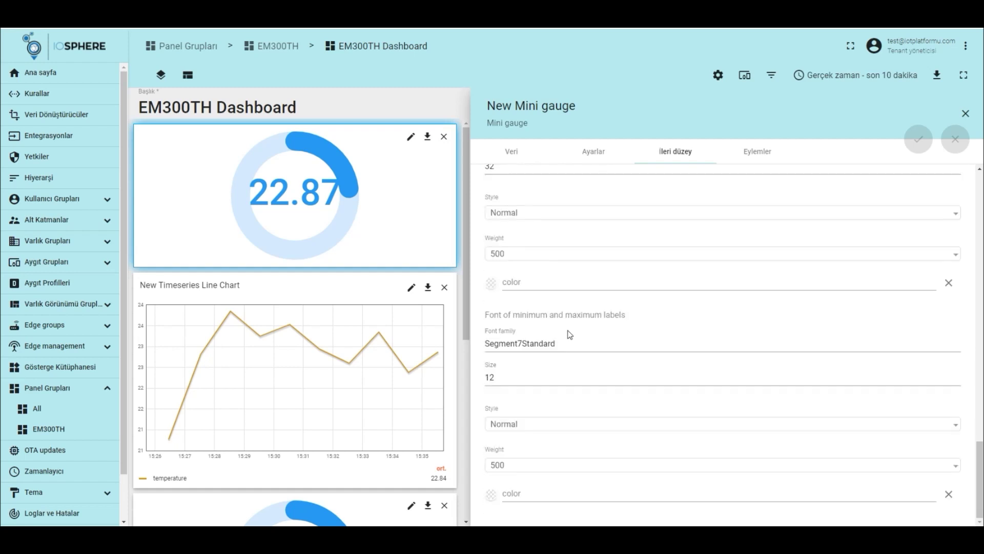
{"action": "left_click", "coordinate": [515, 151]}
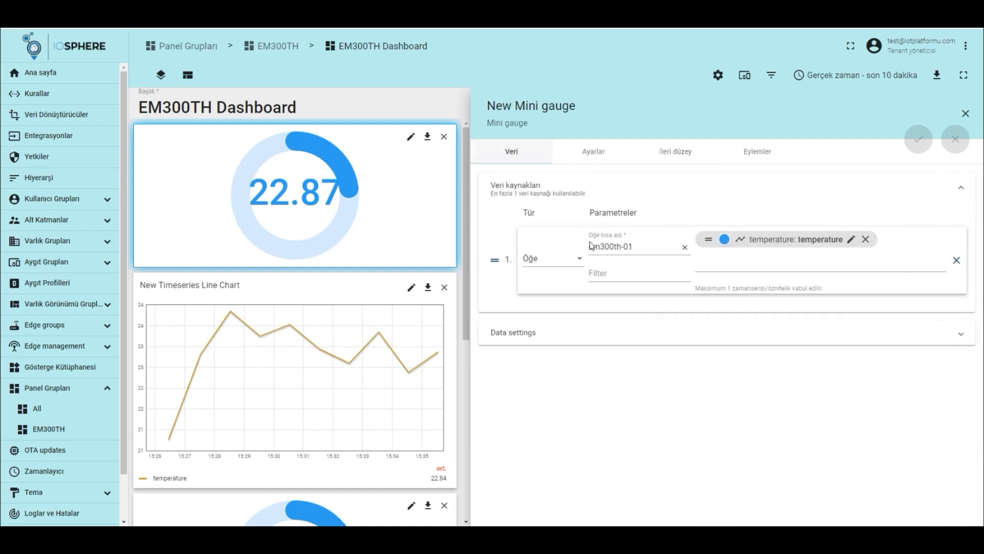
{"action": "left_click", "coordinate": [724, 239]}
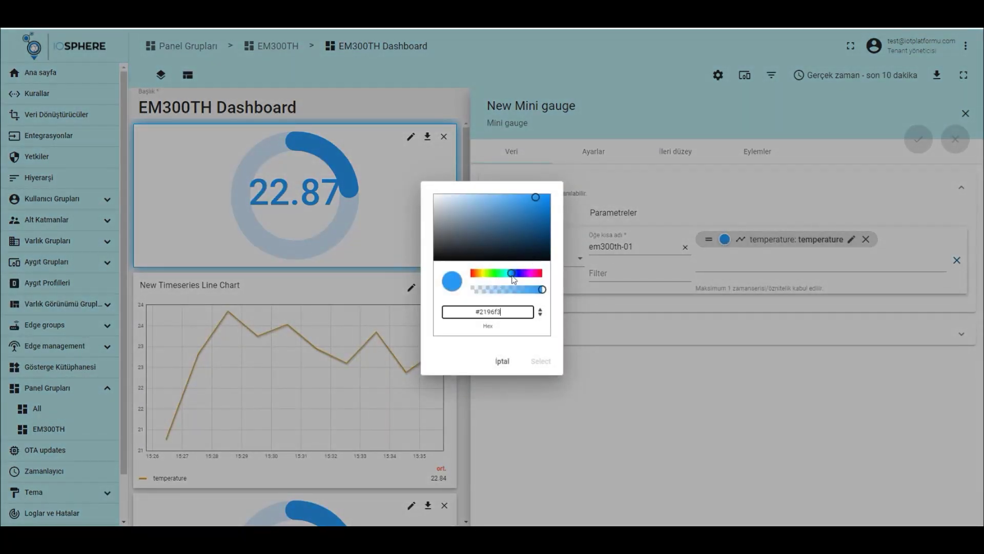
{"action": "left_click_drag", "start_coordinate": [512, 276], "coordinate": [480, 274]}
{"action": "left_click_drag", "start_coordinate": [535, 202], "coordinate": [492, 194]}
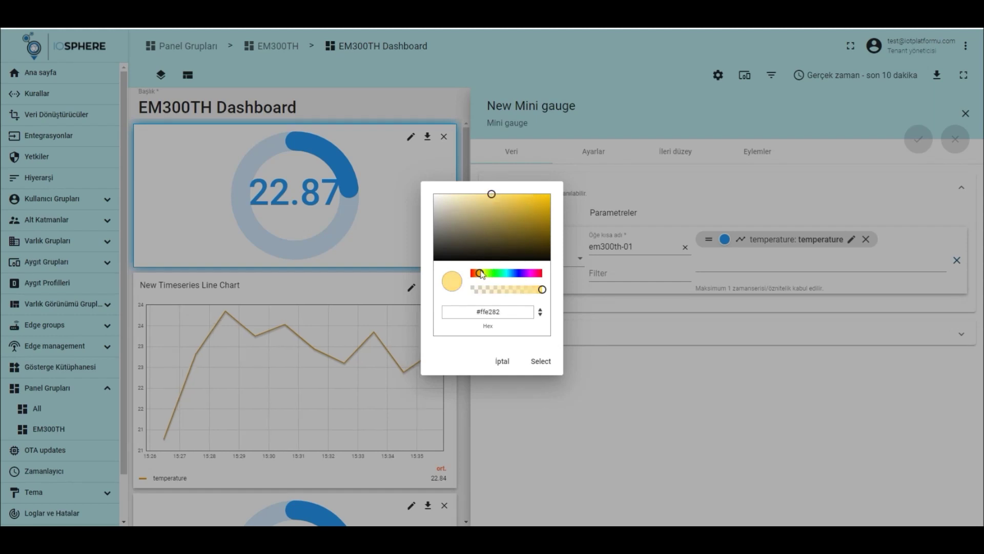
{"action": "left_click", "coordinate": [475, 272]}
{"action": "left_click", "coordinate": [538, 362]}
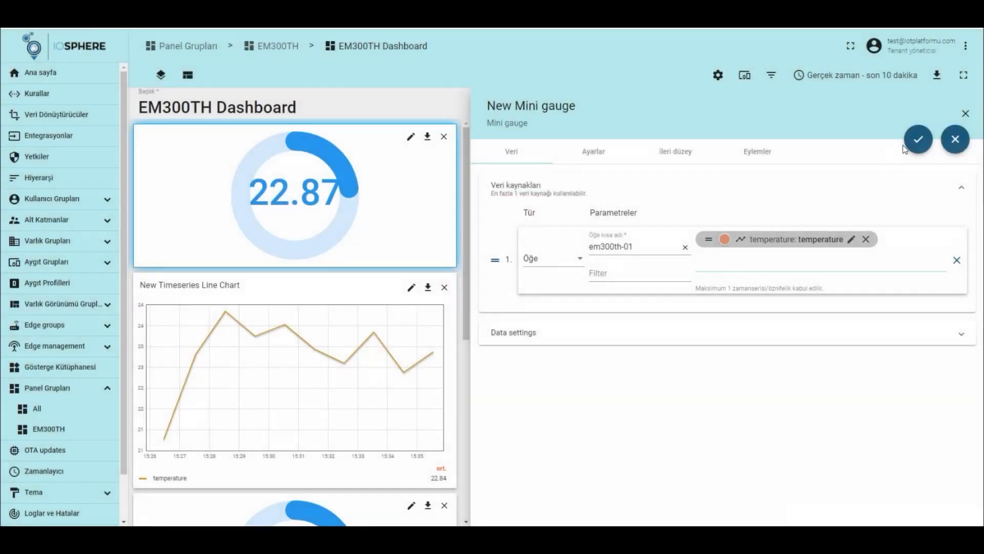
{"action": "left_click", "coordinate": [915, 134]}
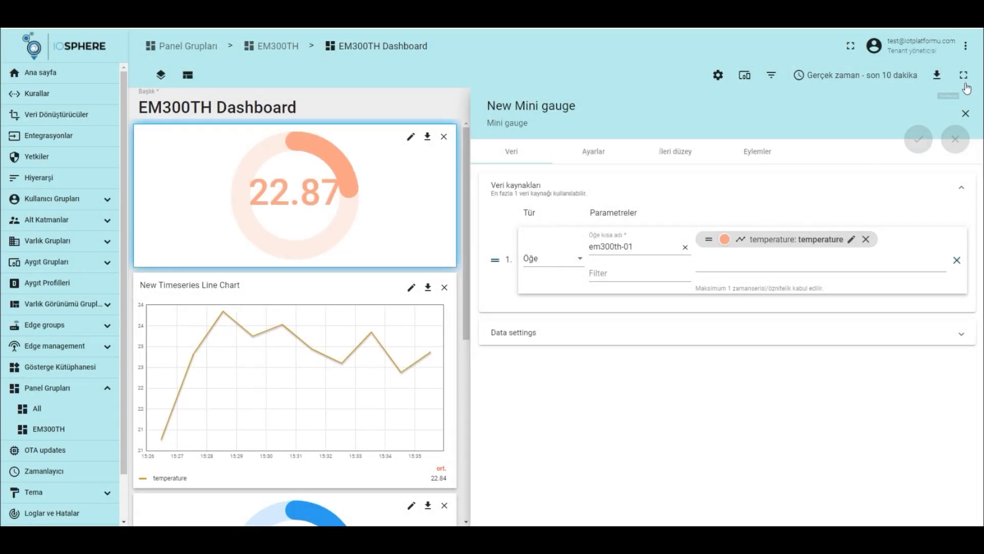
{"action": "left_click", "coordinate": [966, 113]}
- Move the humidity gauge down to line up with the humidity line chart and save the dashboard
{"action": "left_click_drag", "start_coordinate": [226, 341], "coordinate": [227, 404]}
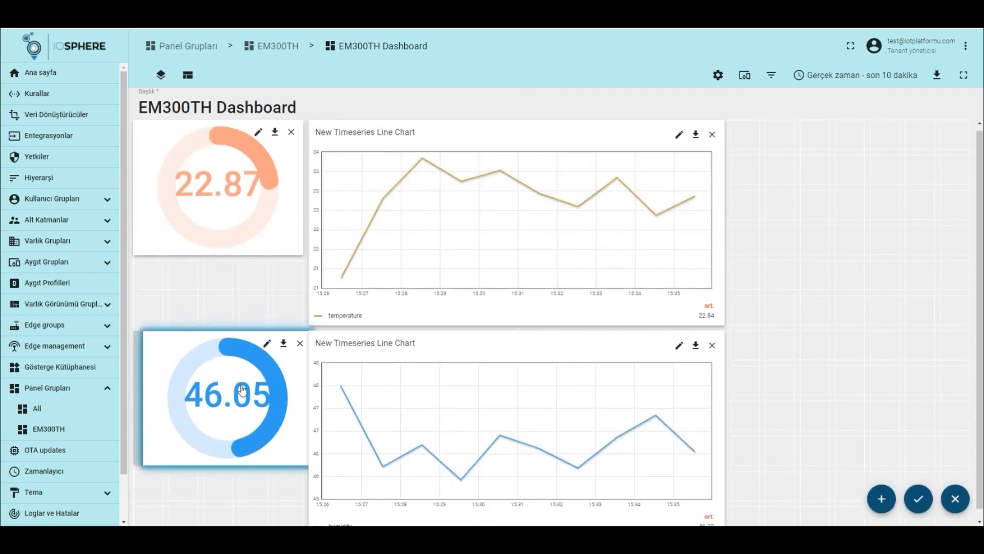
{"action": "left_click", "coordinate": [919, 498]}
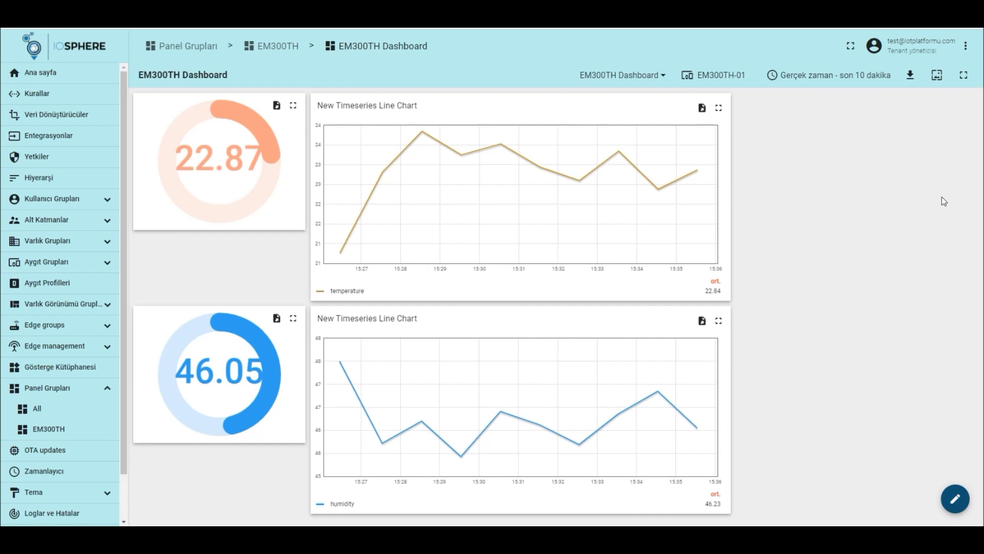